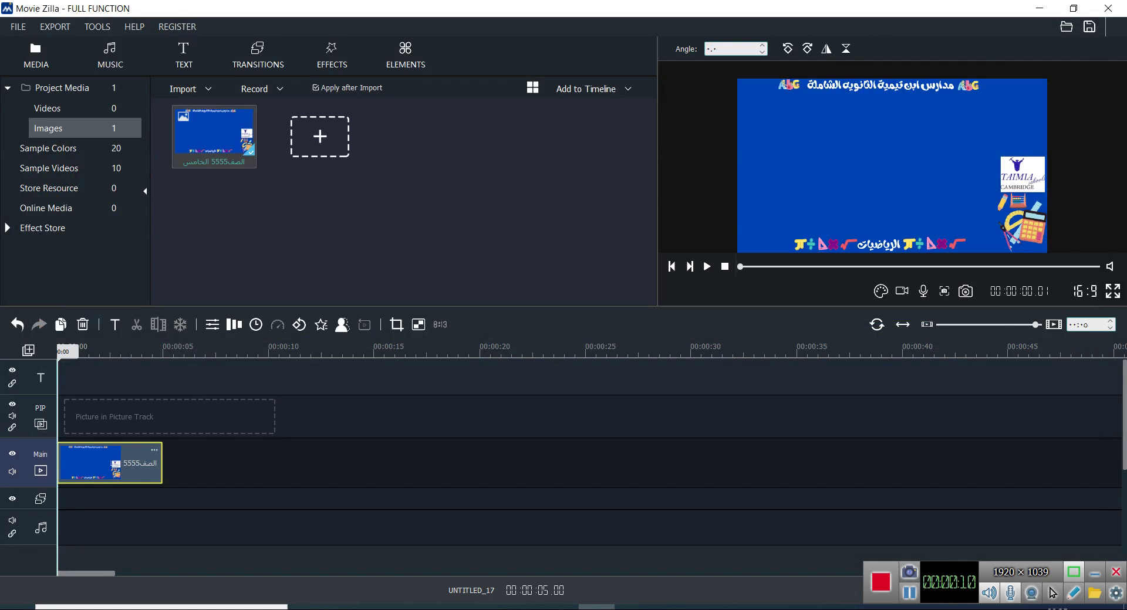
# - Import the video "فص الوحدة الثانية الدرس الخامس خطة حل المسألة كتاب الطالب.MP4" and place it at the start of the picture-in-picture track
pyautogui.click(119, 463)
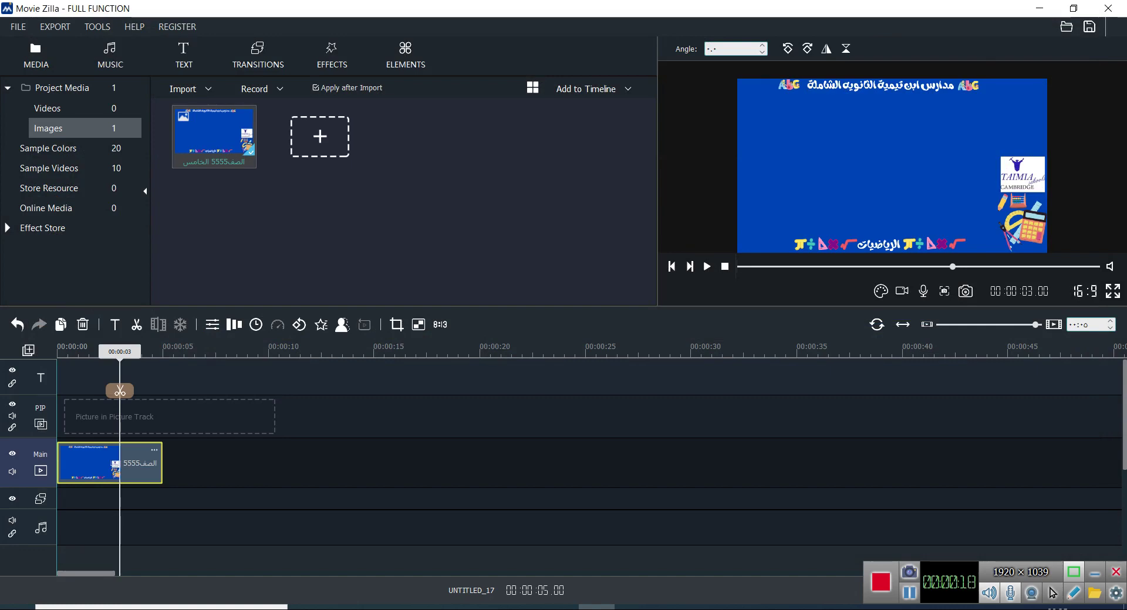
pyautogui.click(320, 136)
pyautogui.doubleClick(1033, 382)
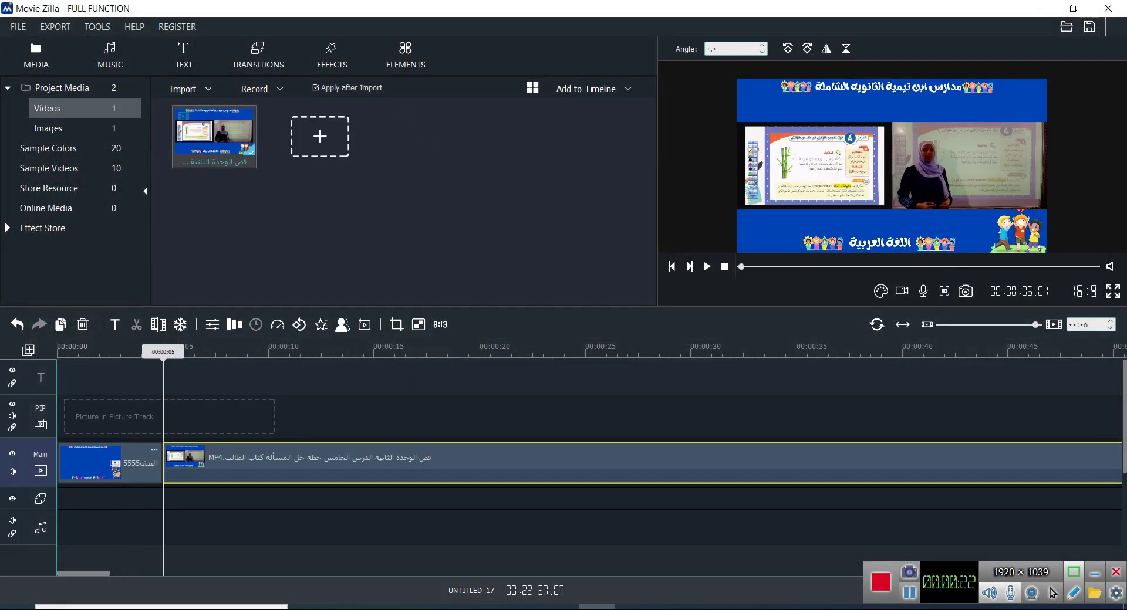
pyautogui.moveTo(421, 463); pyautogui.dragTo(308, 420)
# - Fit the project to the timeline and extend the background image on the main track to the end of the lesson video
pyautogui.click(135, 464)
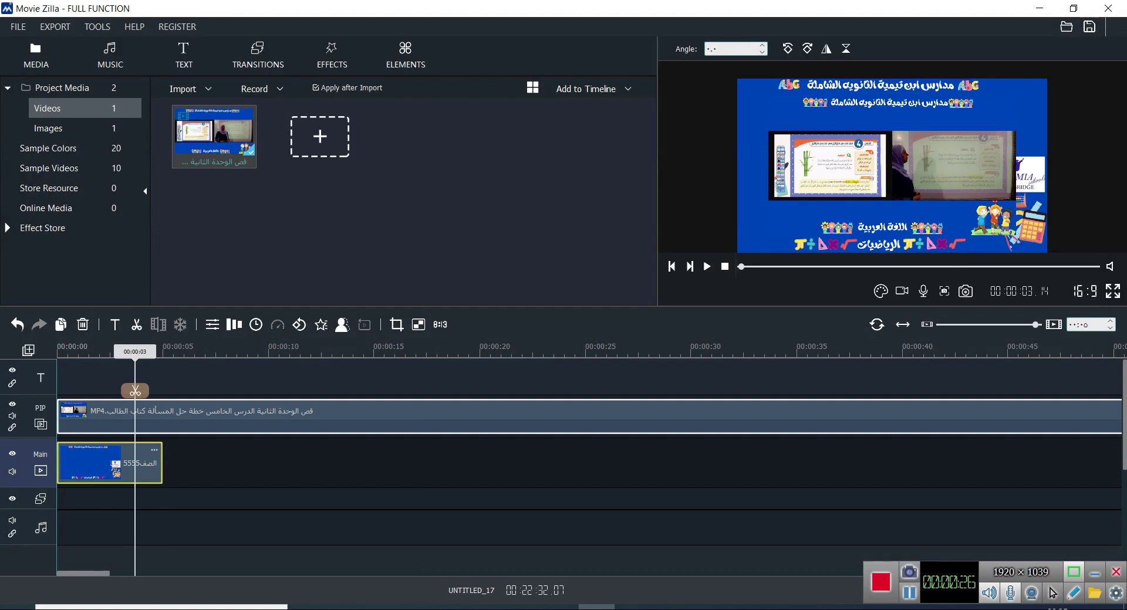
pyautogui.click(534, 418)
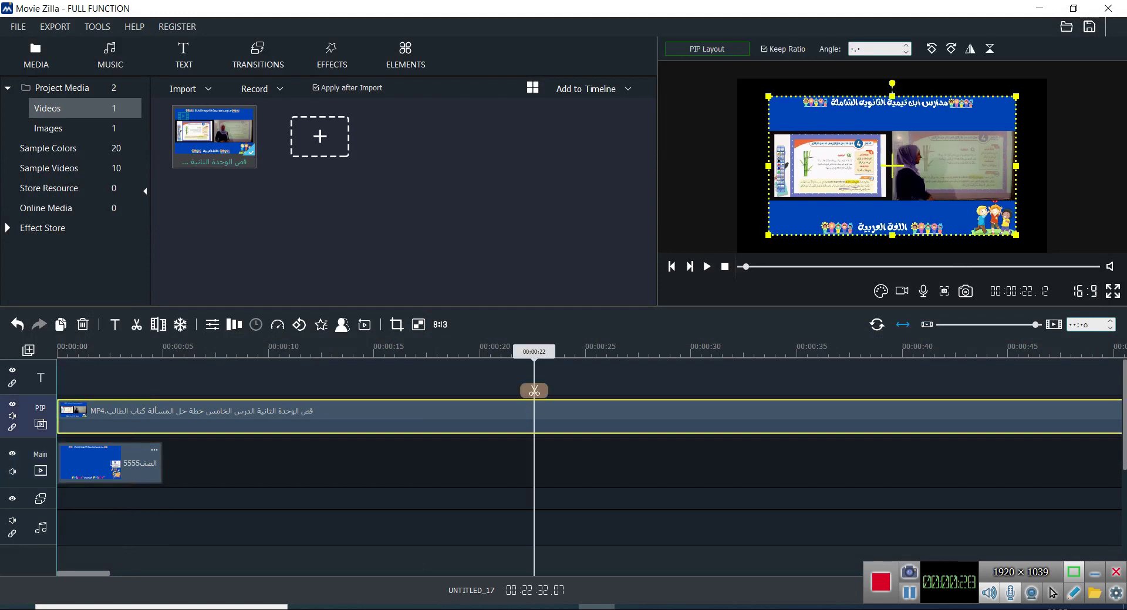
pyautogui.click(903, 324)
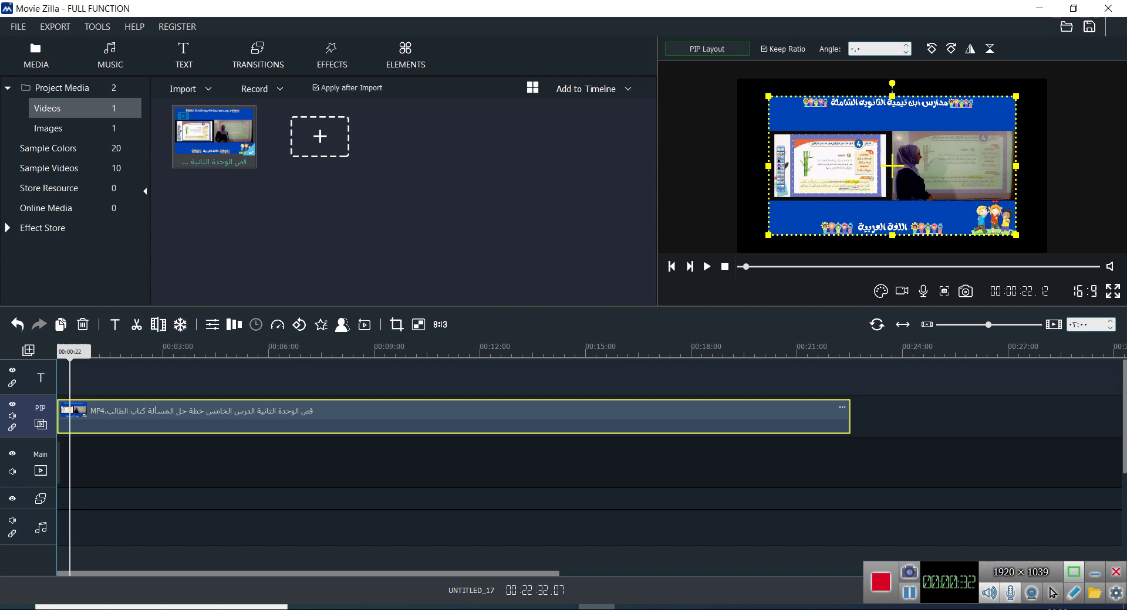
pyautogui.click(59, 463)
pyautogui.moveTo(60, 463); pyautogui.dragTo(850, 464)
pyautogui.click(659, 464)
# - Move the picture-in-picture video toward the lower left of the frame, clear of the school logo, and shrink it slightly
pyautogui.click(736, 418)
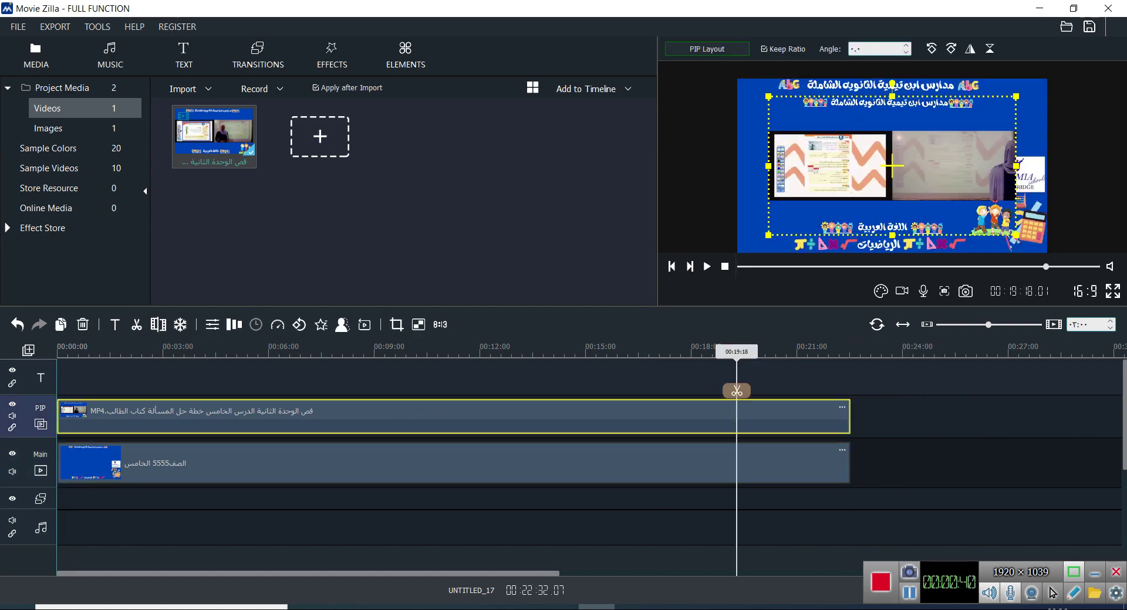
pyautogui.moveTo(892, 166); pyautogui.dragTo(867, 179)
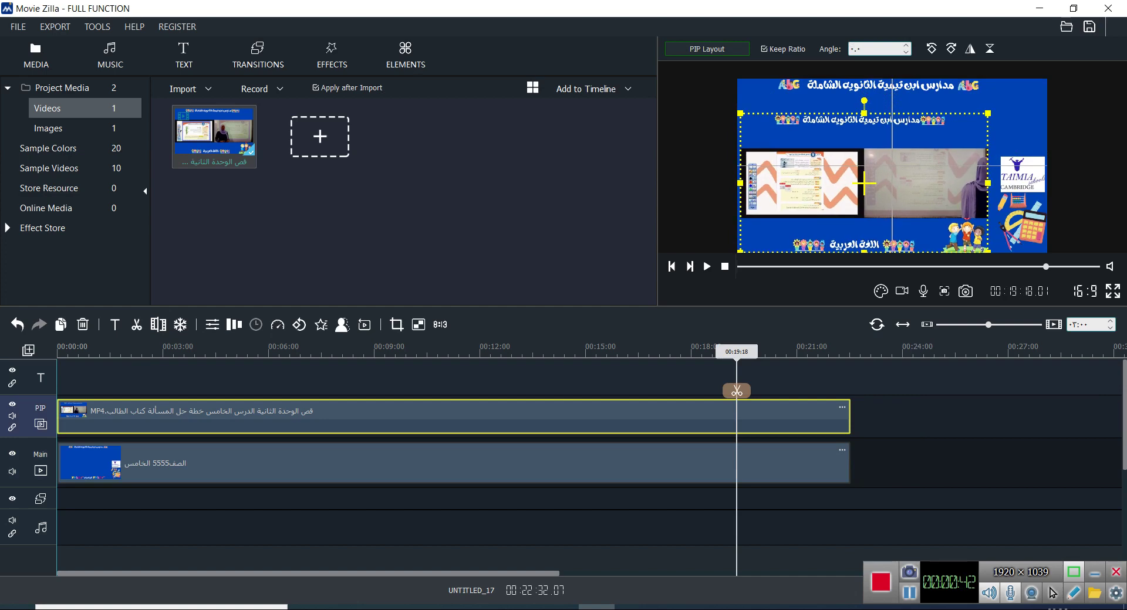
pyautogui.moveTo(993, 111)
pyautogui.mouseDown()
pyautogui.moveTo(1020, 96)
pyautogui.moveTo(985, 116)
pyautogui.mouseUp()
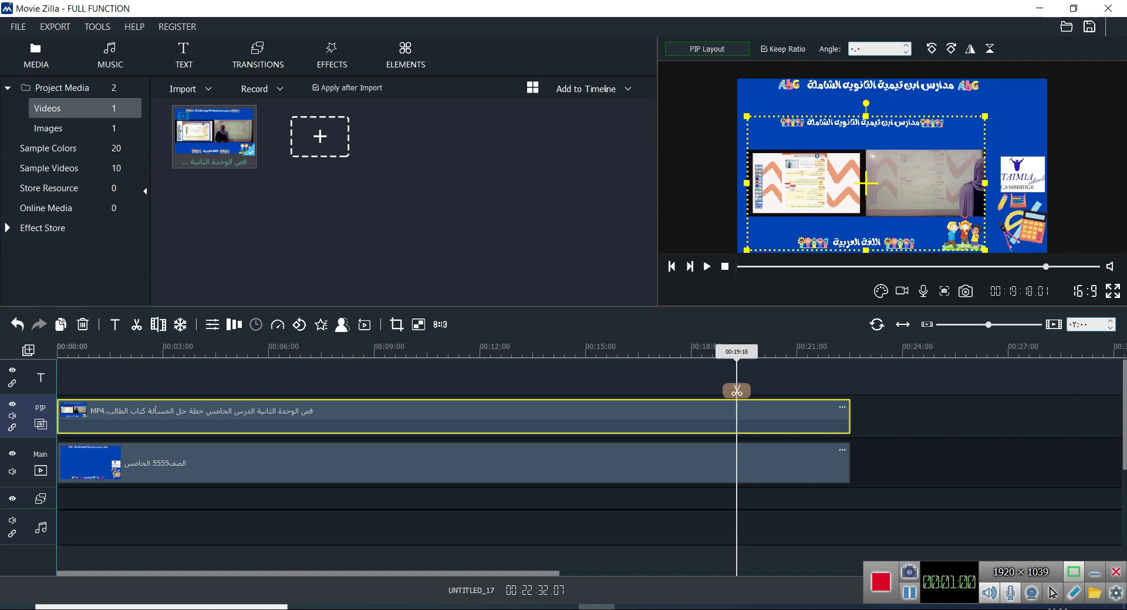
# - Crop the picture-in-picture video to its slide half, about 645 x 355, removing the teacher half and the blue title bands
pyautogui.click(345, 352)
pyautogui.click(396, 324)
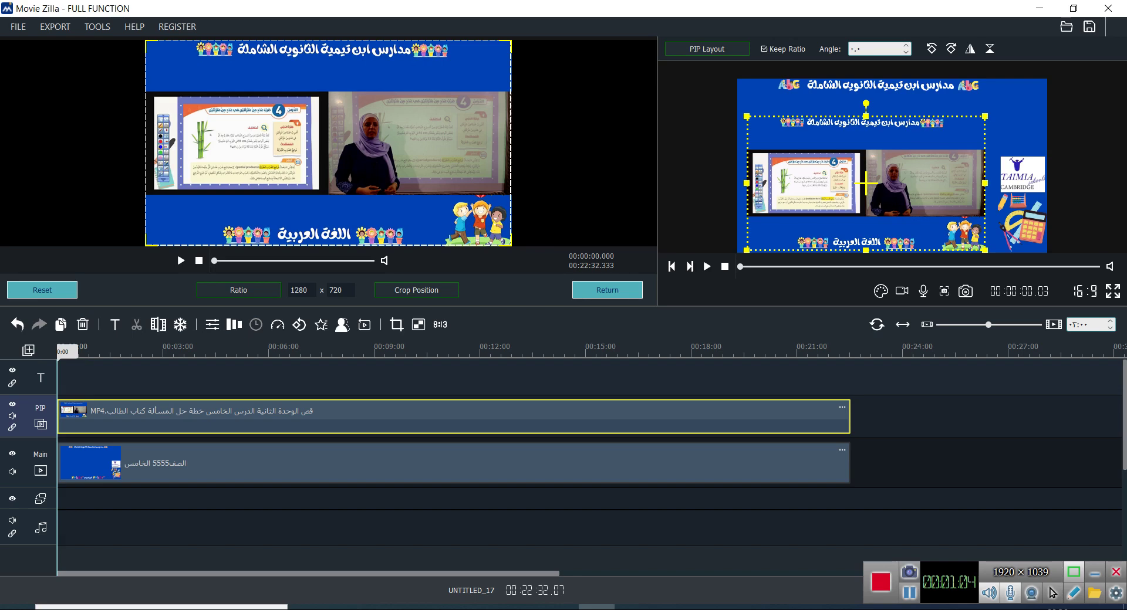
pyautogui.moveTo(510, 143); pyautogui.dragTo(329, 143)
pyautogui.moveTo(237, 40); pyautogui.dragTo(237, 93)
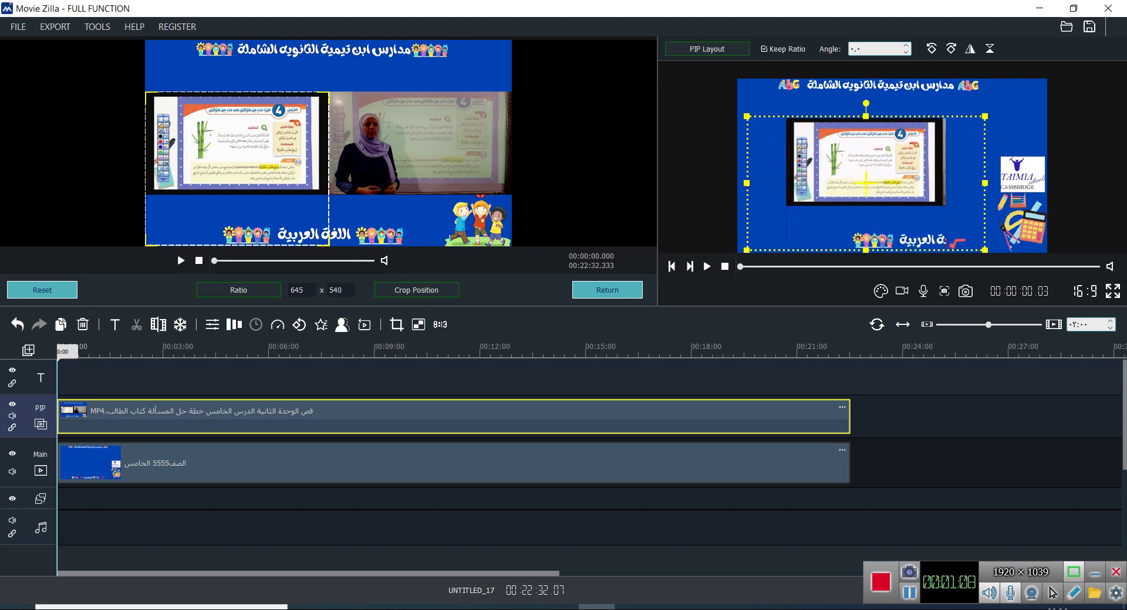
pyautogui.moveTo(237, 245); pyautogui.dragTo(237, 193)
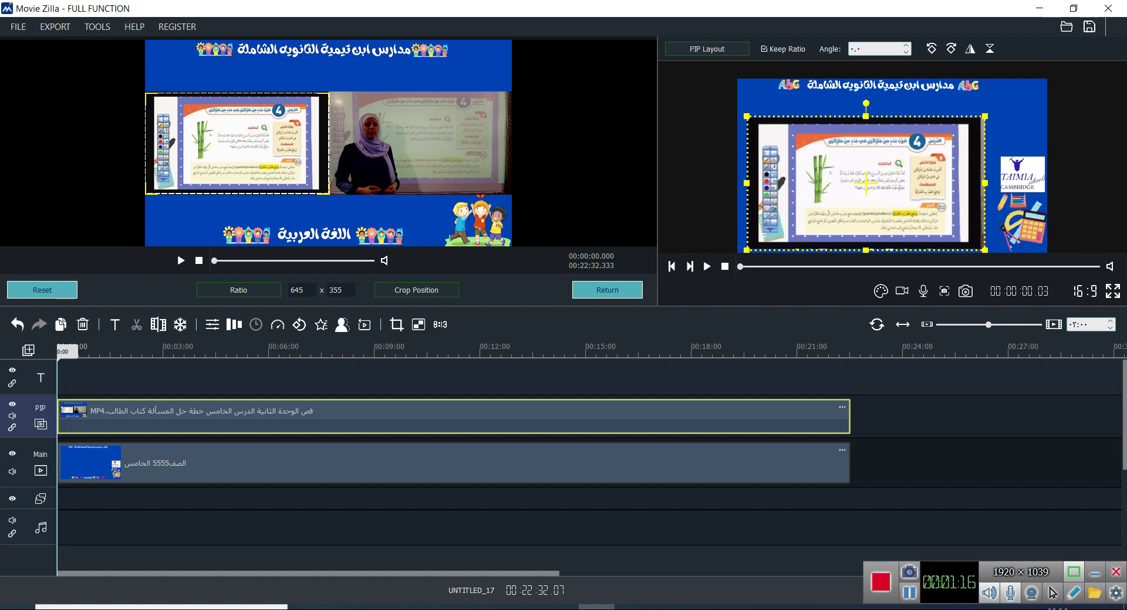
pyautogui.click(909, 593)
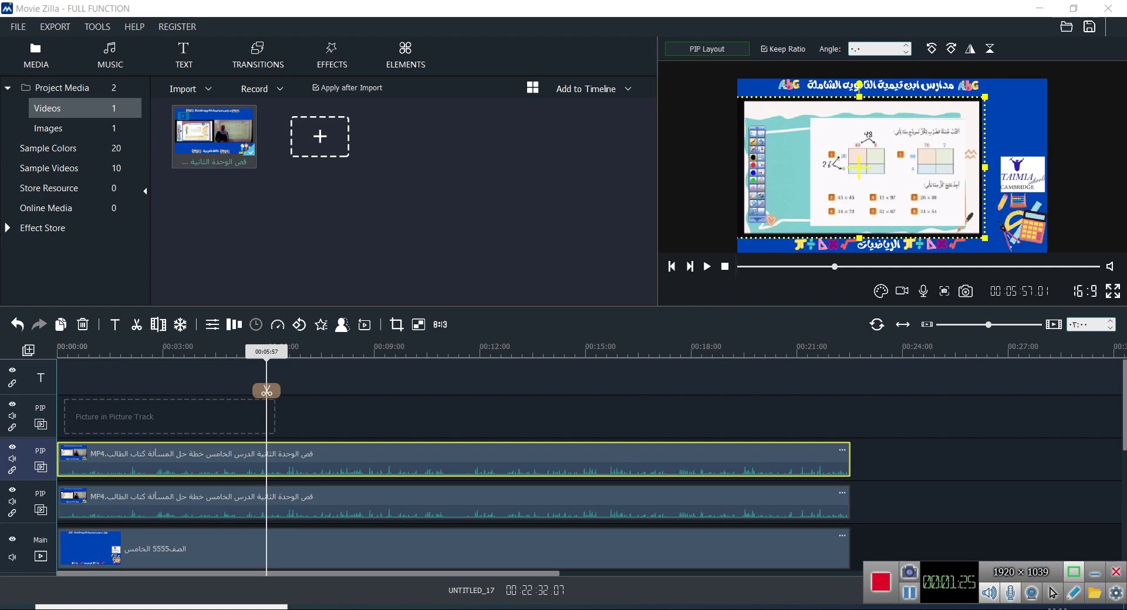
# - Crop the upper copy of the lesson video to the teacher half instead of the slide, about 632 x 351
pyautogui.click(574, 503)
pyautogui.click(577, 460)
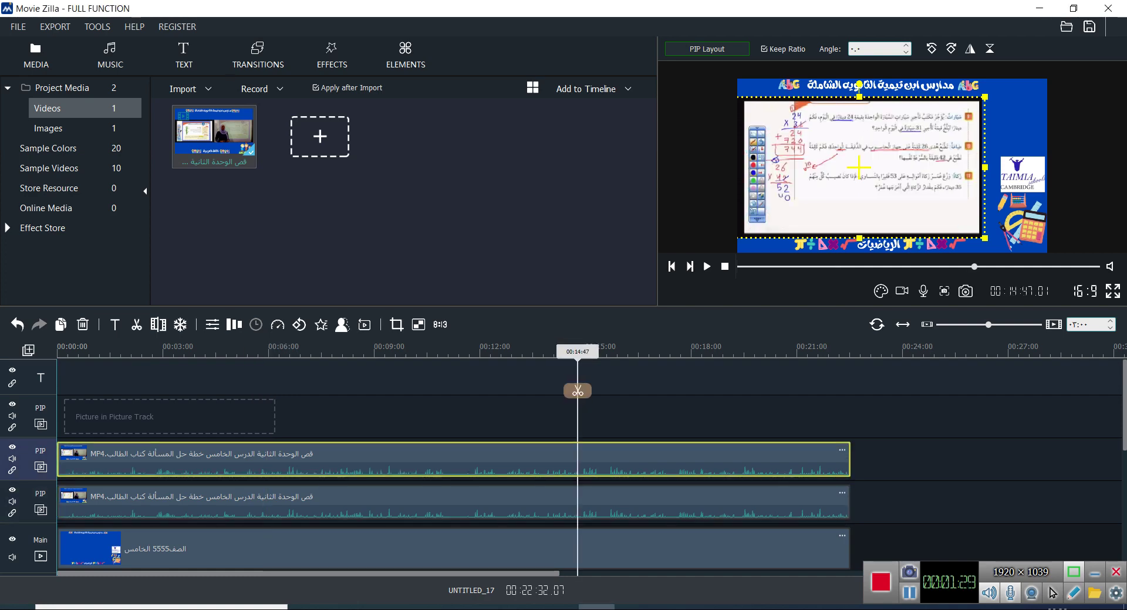
pyautogui.click(396, 324)
pyautogui.moveTo(236, 142); pyautogui.dragTo(395, 143)
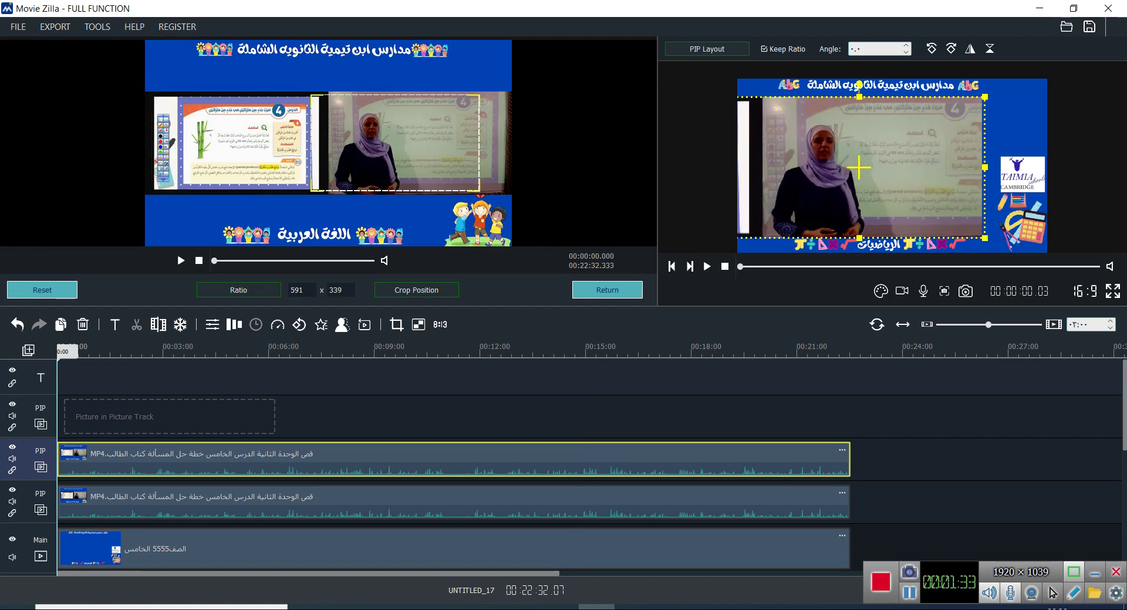
pyautogui.moveTo(395, 142); pyautogui.dragTo(412, 142)
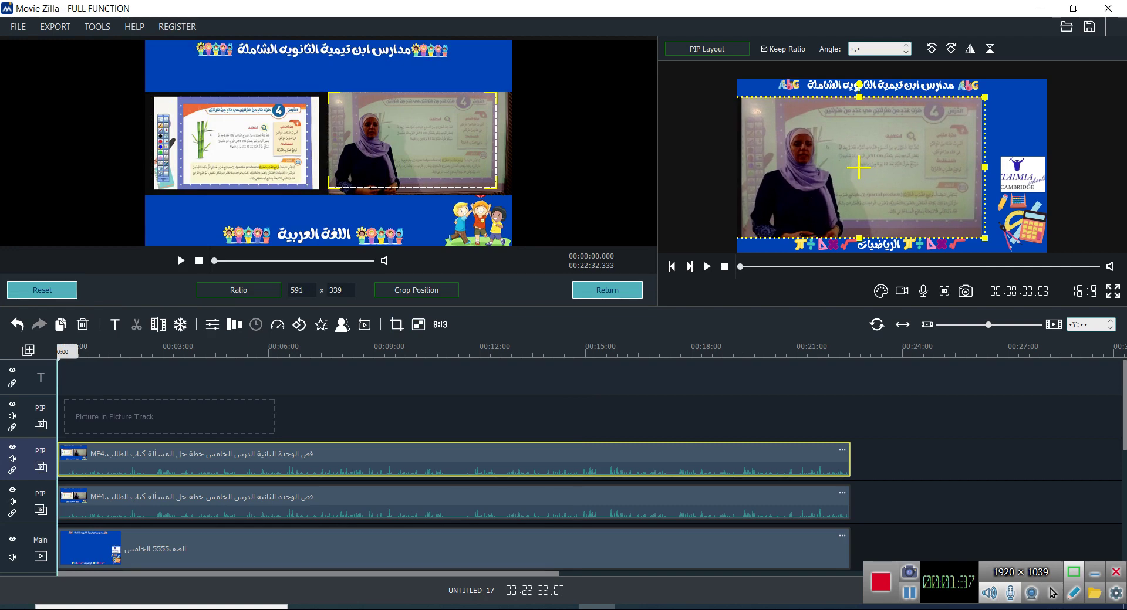
pyautogui.moveTo(496, 188); pyautogui.dragTo(508, 192)
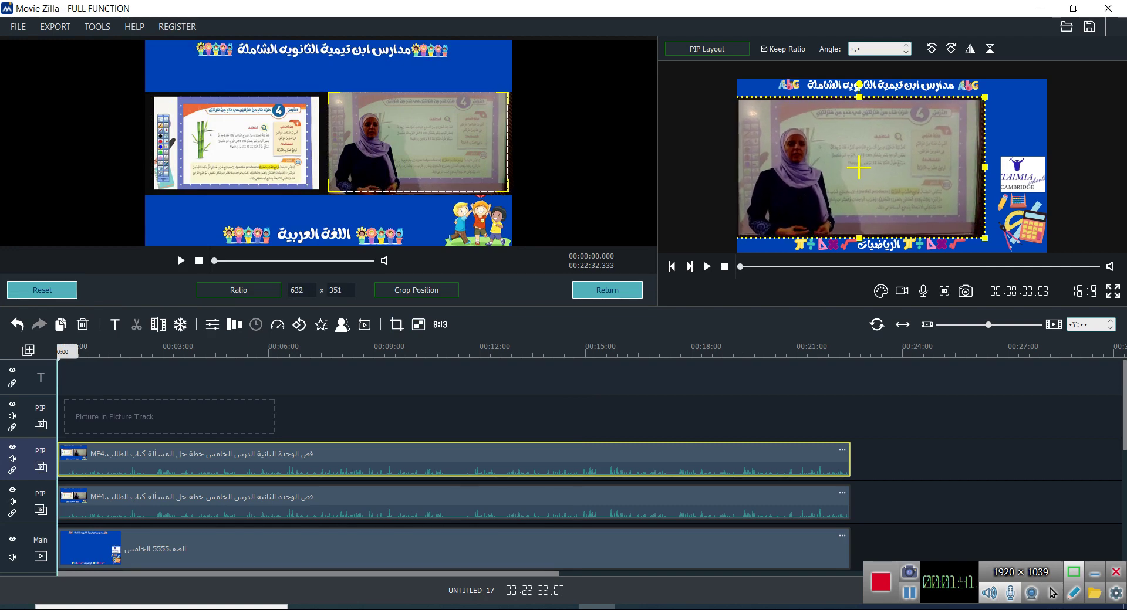
# - Shrink the teacher video and place it in the frame's upper-right corner above the school logo, fine-tuning it in the full-screen preview
pyautogui.moveTo(985, 239); pyautogui.dragTo(916, 199)
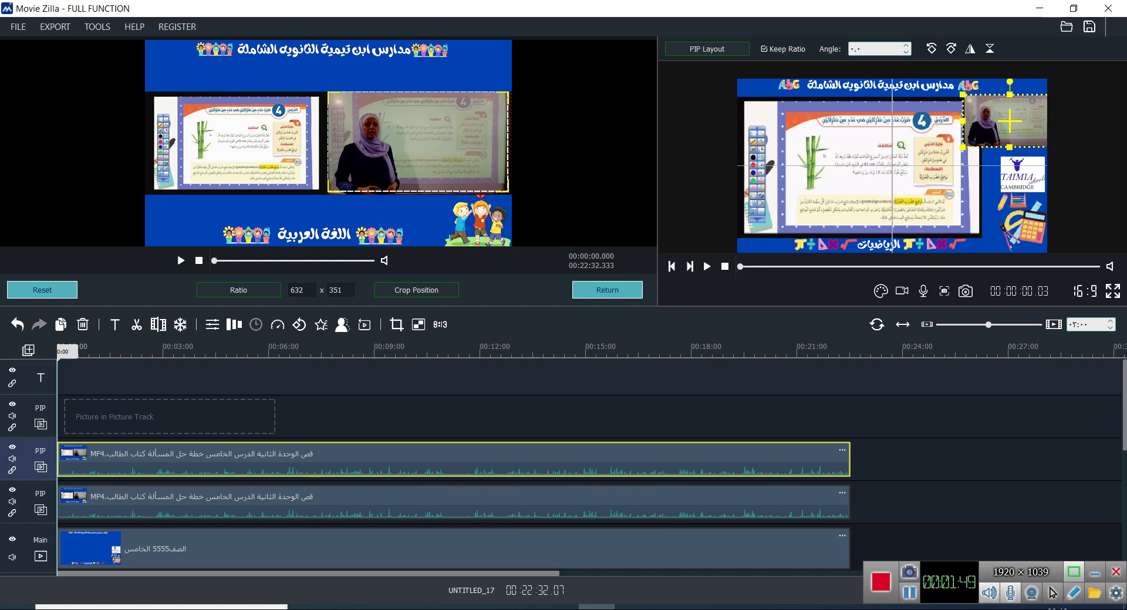
pyautogui.click(1112, 290)
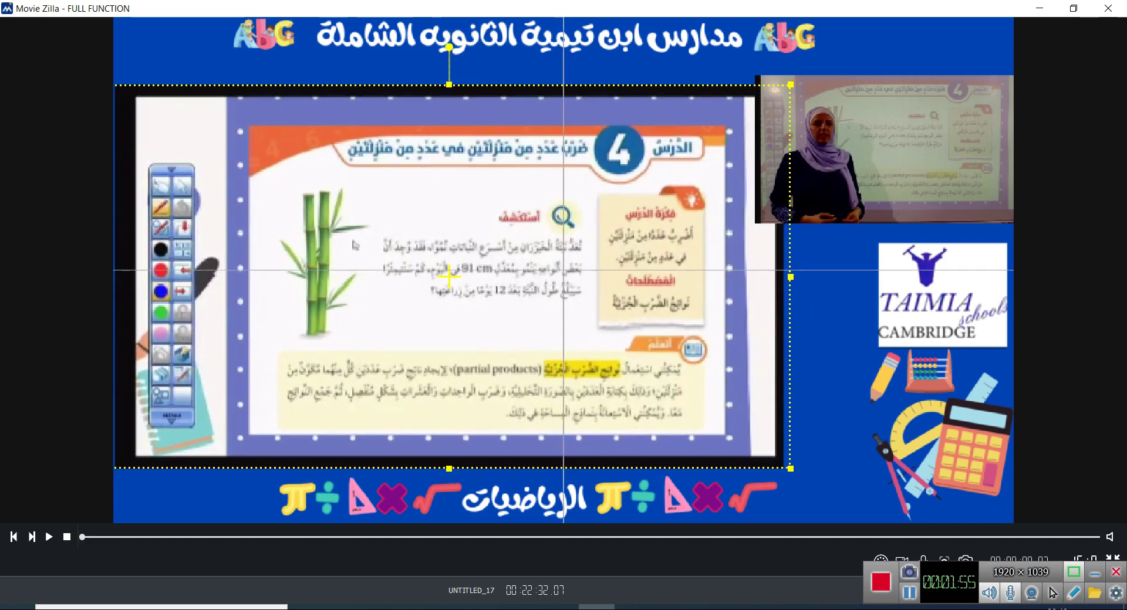
pyautogui.click(868, 146)
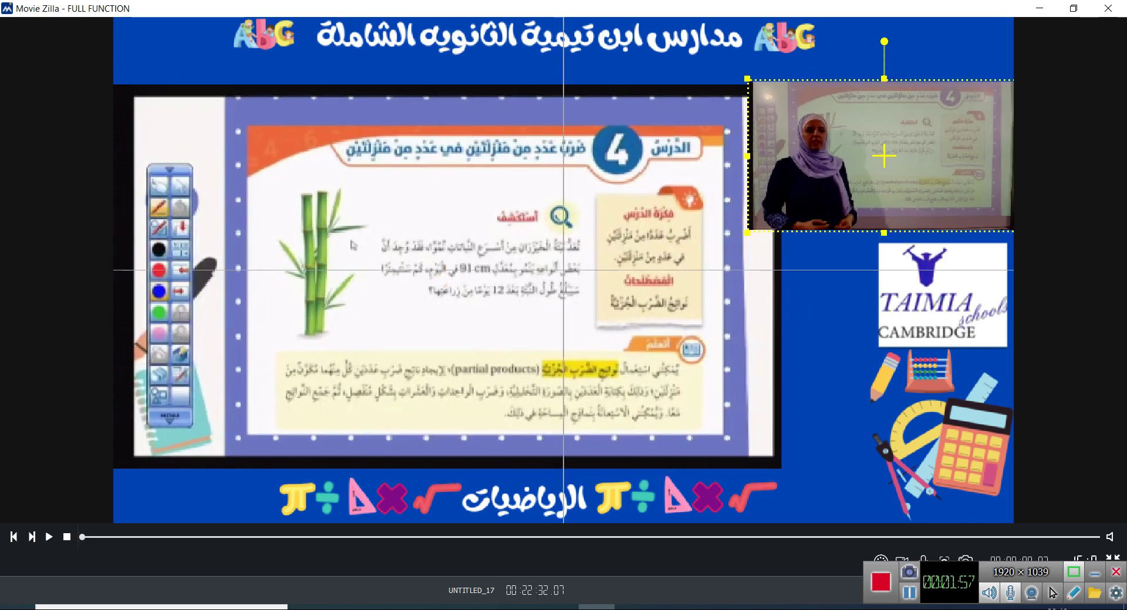
pyautogui.moveTo(876, 156); pyautogui.dragTo(879, 156)
pyautogui.moveTo(742, 233); pyautogui.dragTo(756, 225)
pyautogui.moveTo(879, 157); pyautogui.dragTo(895, 149)
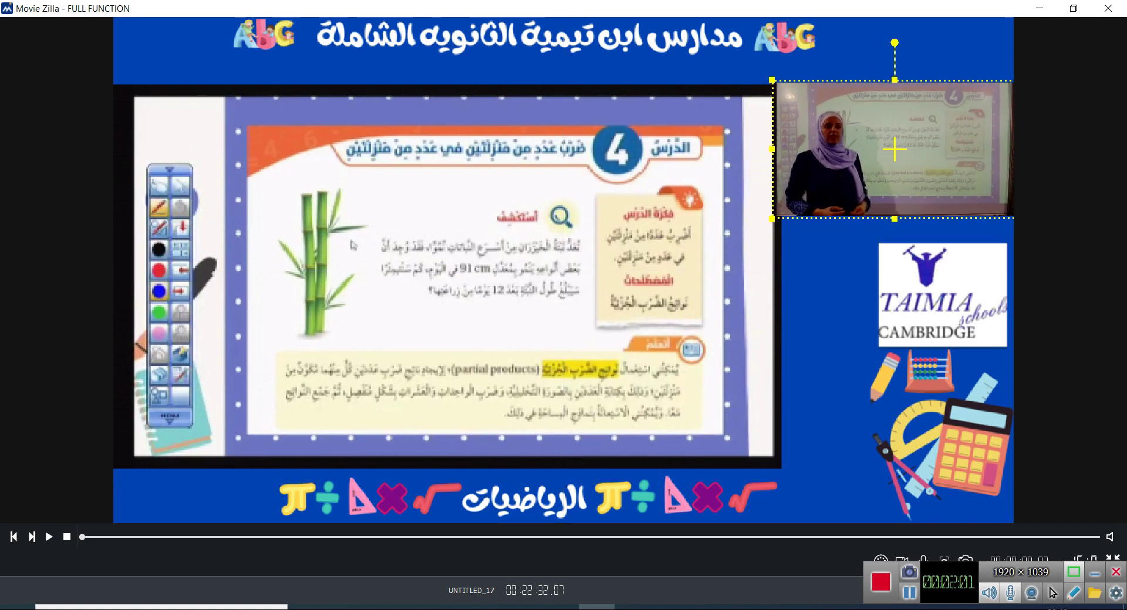
pyautogui.moveTo(772, 219); pyautogui.dragTo(780, 214)
pyautogui.moveTo(894, 149)
pyautogui.mouseDown()
pyautogui.moveTo(897, 165)
pyautogui.moveTo(897, 148)
pyautogui.mouseUp()
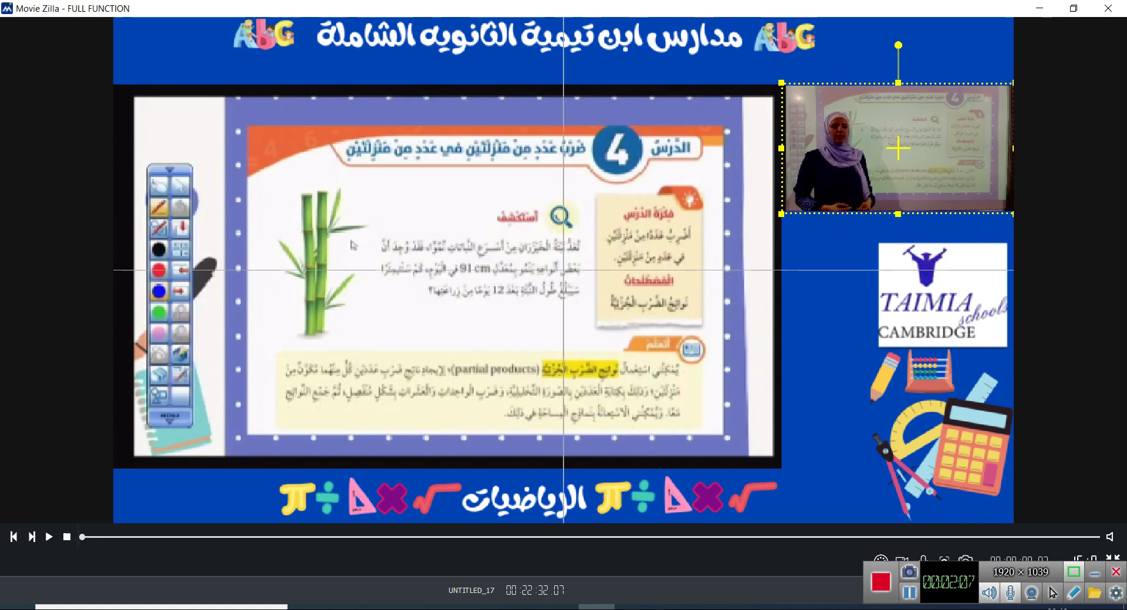
# - Nudge the slide video slightly right and up against the teacher video, then exit the full-screen preview
pyautogui.moveTo(446, 276); pyautogui.dragTo(450, 274)
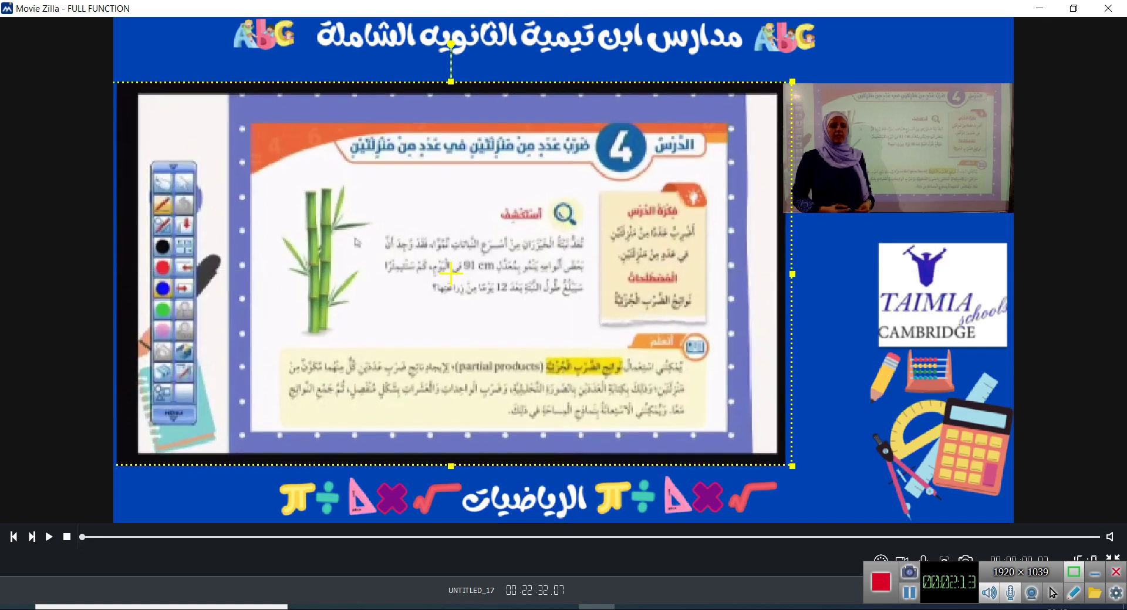
pyautogui.moveTo(1021, 572); pyautogui.dragTo(931, 581)
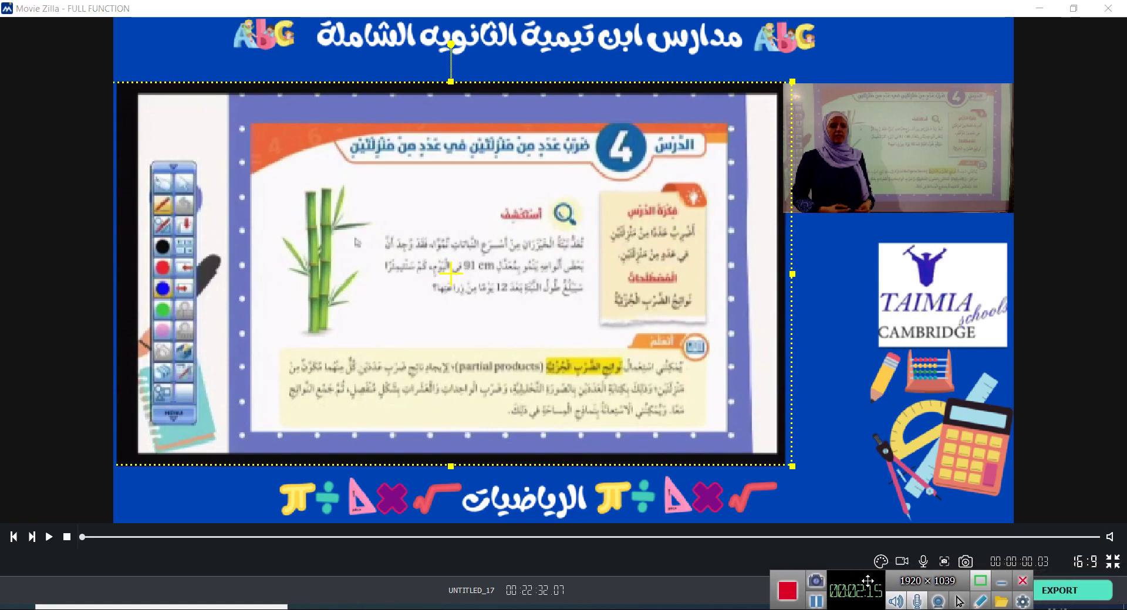
pyautogui.click(1113, 561)
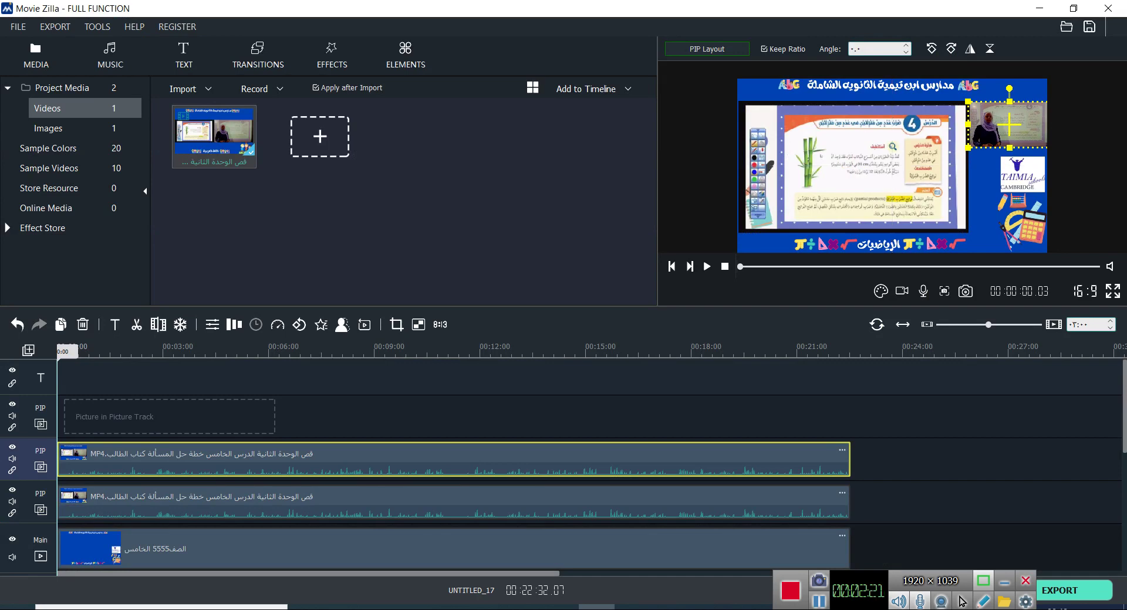
pyautogui.click(425, 417)
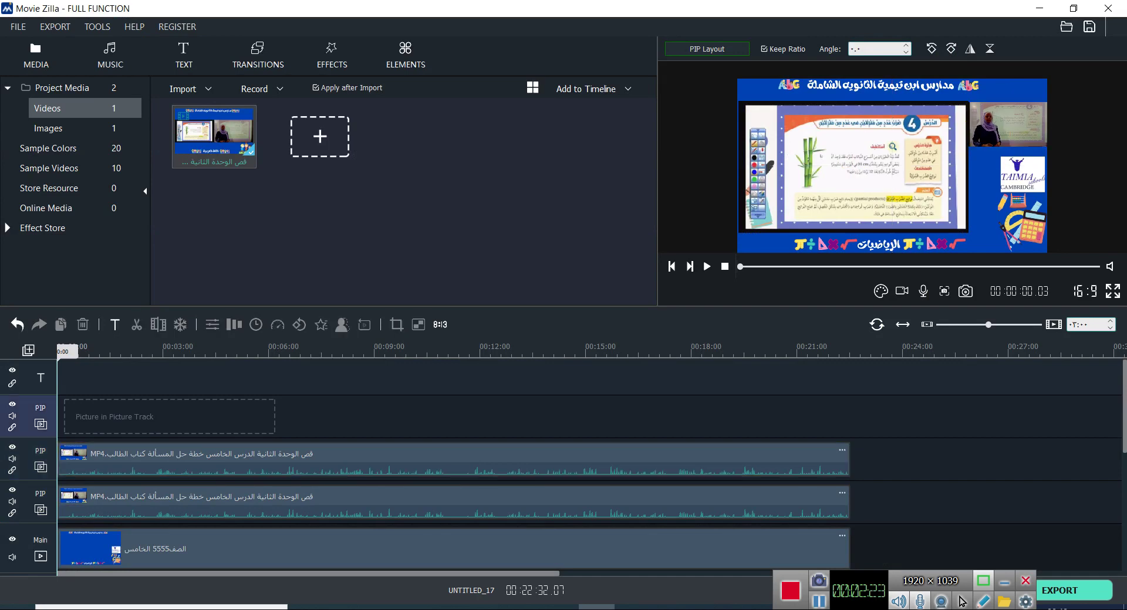
pyautogui.click(819, 601)
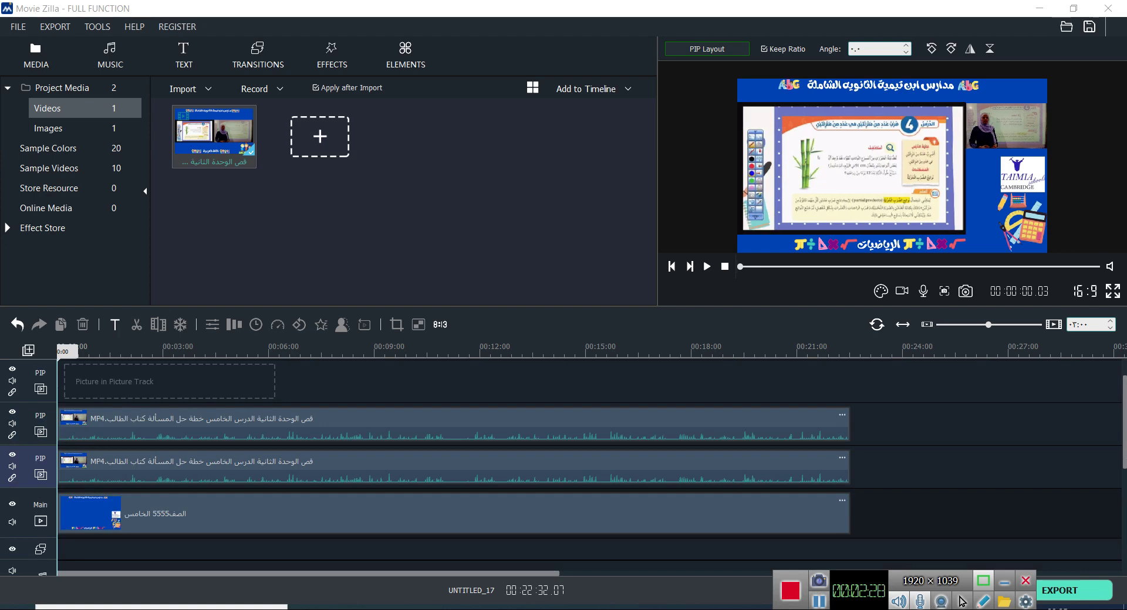
# - Check at close timeline zoom whether both videos and the background image end together, and fit the whole project back into the timeline
pyautogui.moveTo(988, 324); pyautogui.dragTo(1039, 325)
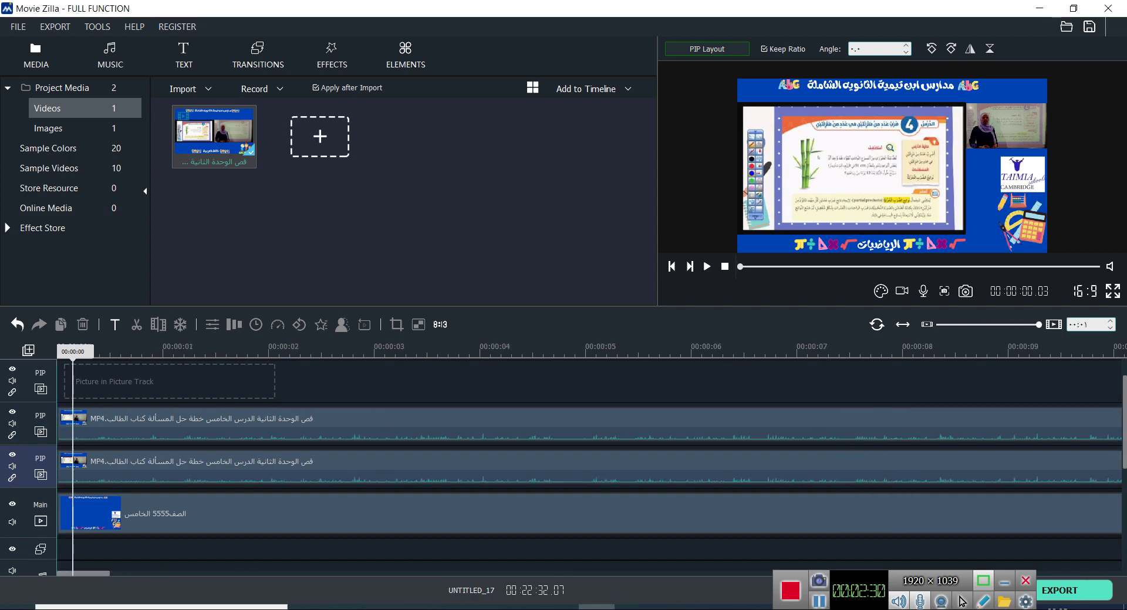
pyautogui.moveTo(83, 574); pyautogui.dragTo(614, 574)
pyautogui.click(588, 514)
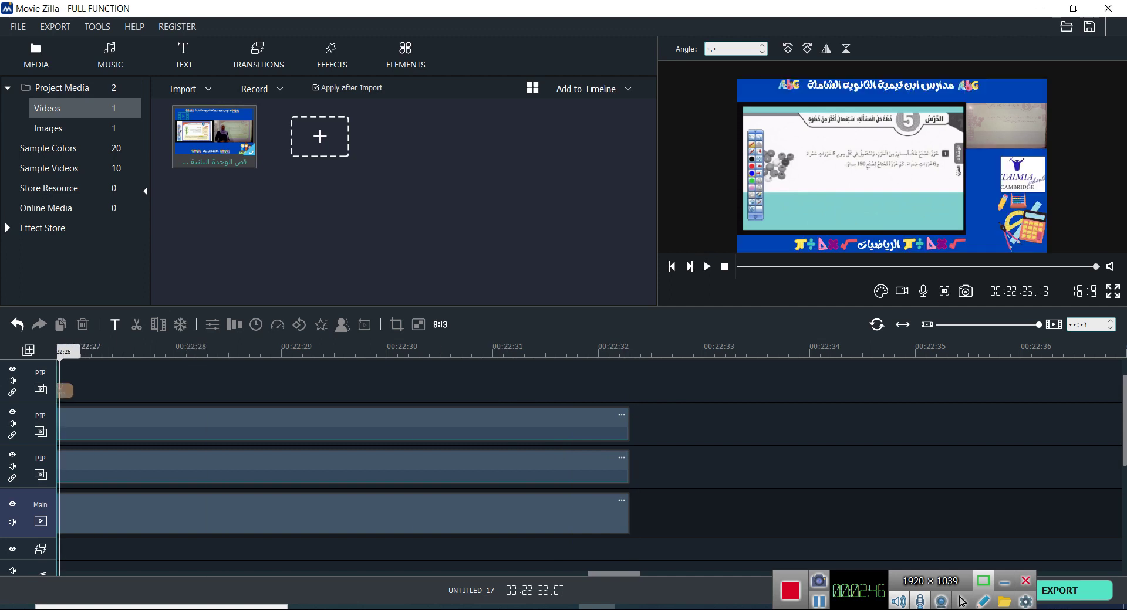
pyautogui.click(902, 325)
pyautogui.moveTo(848, 351); pyautogui.dragTo(782, 351)
pyautogui.press('space')
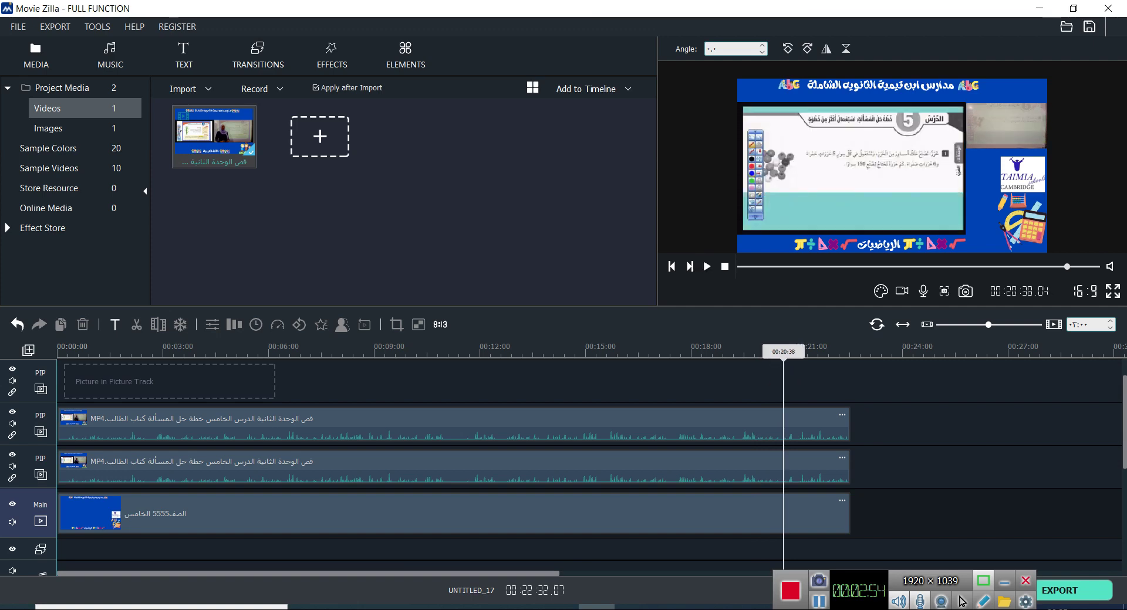
# - Remove the audio from the slide video on the lower picture-in-picture track
pyautogui.click(481, 424)
pyautogui.click(583, 467)
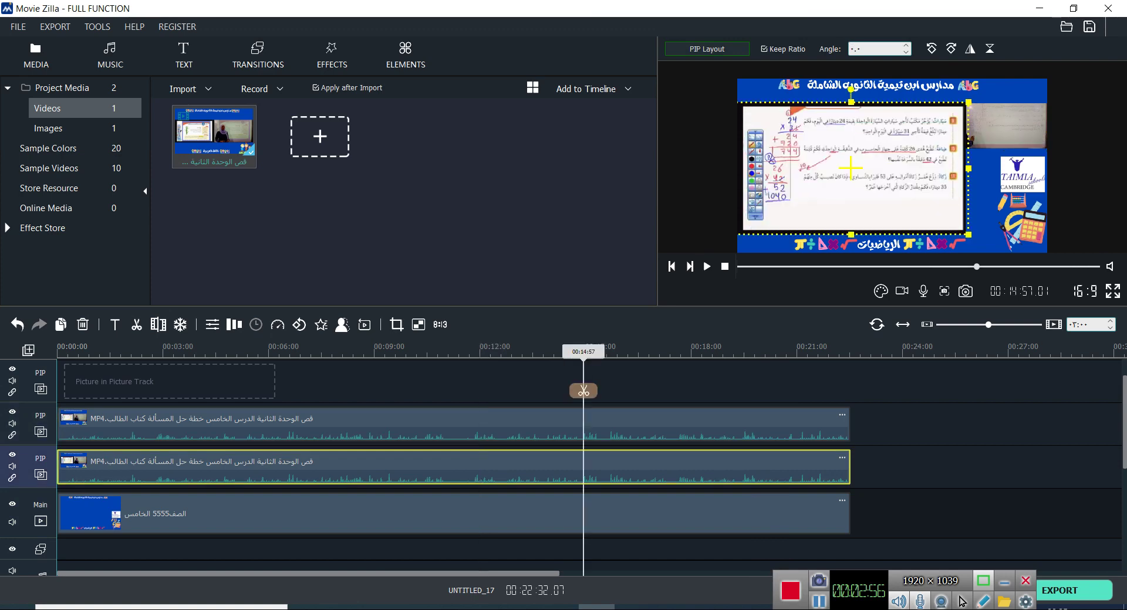
pyautogui.rightClick(584, 470)
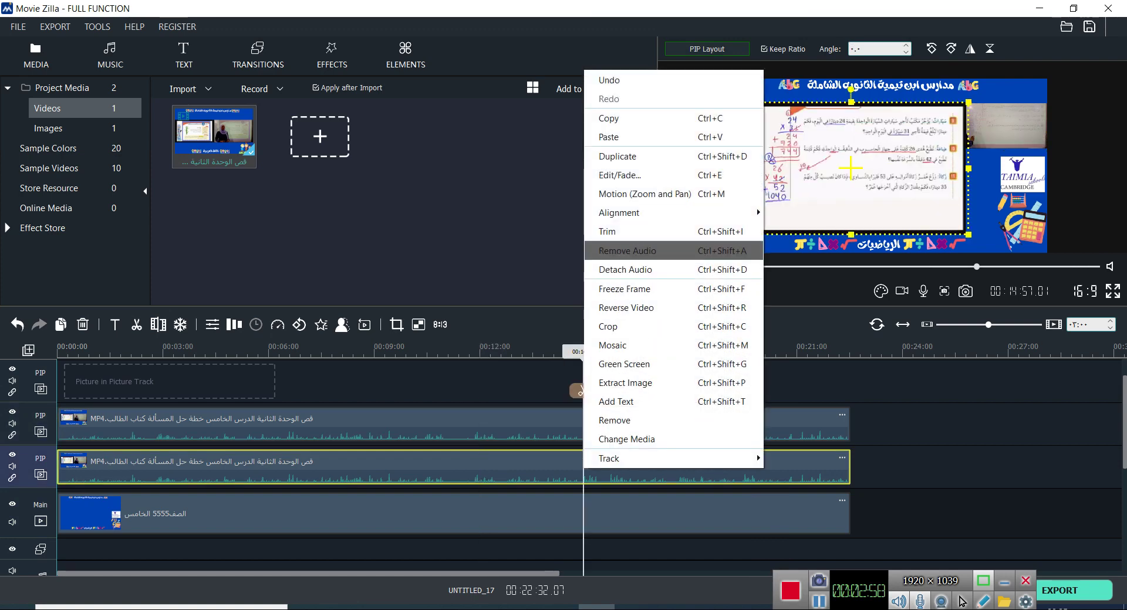
pyautogui.click(627, 251)
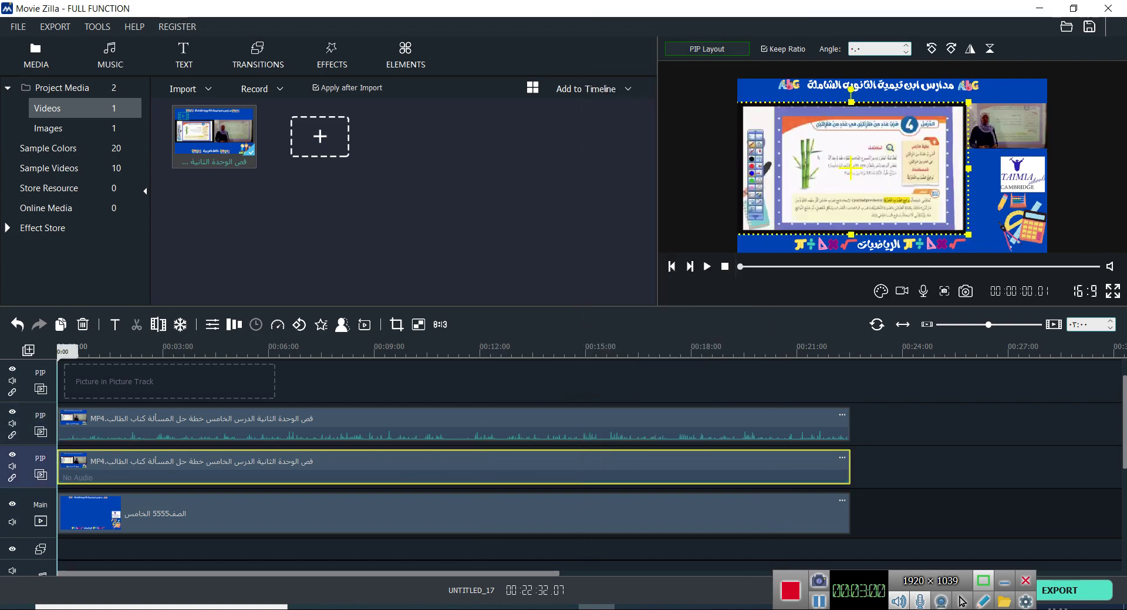
# - Play the project from around the 16-minute mark to check the combined slide and teacher videos and their sound
pyautogui.click(597, 423)
pyautogui.moveTo(597, 351); pyautogui.dragTo(621, 351)
pyautogui.press('space')
pyautogui.click(528, 351)
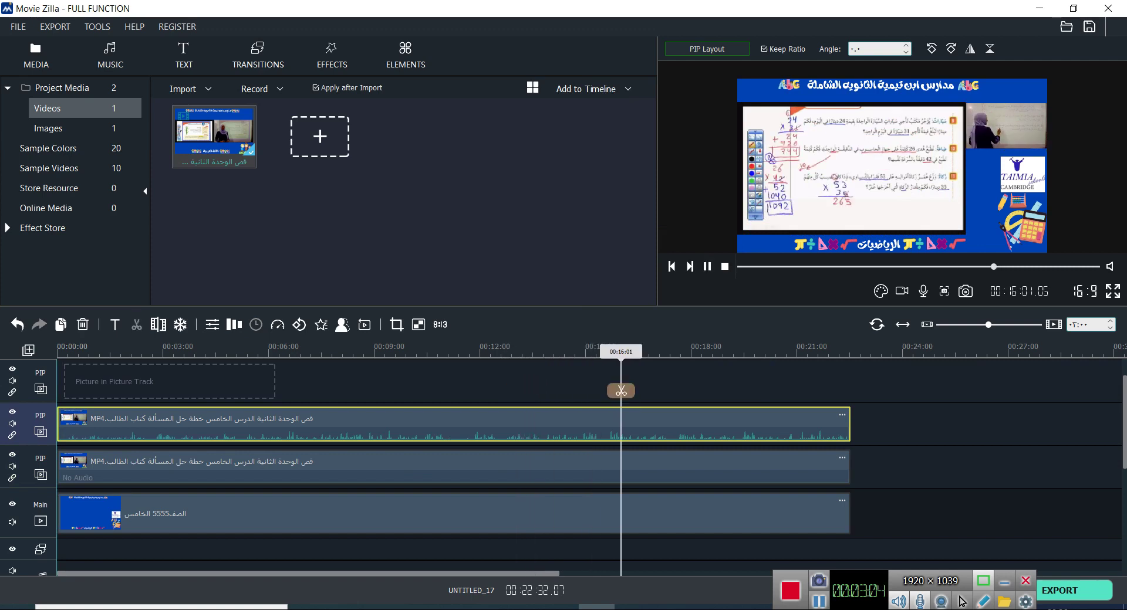
pyautogui.press('space')
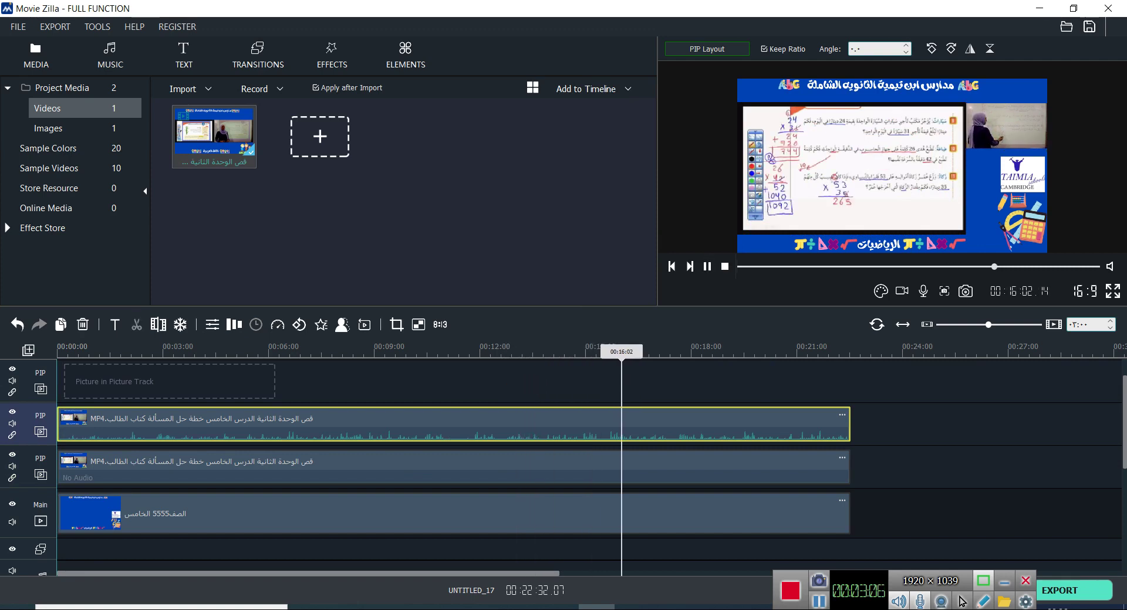
pyautogui.moveTo(622, 351); pyautogui.dragTo(633, 391)
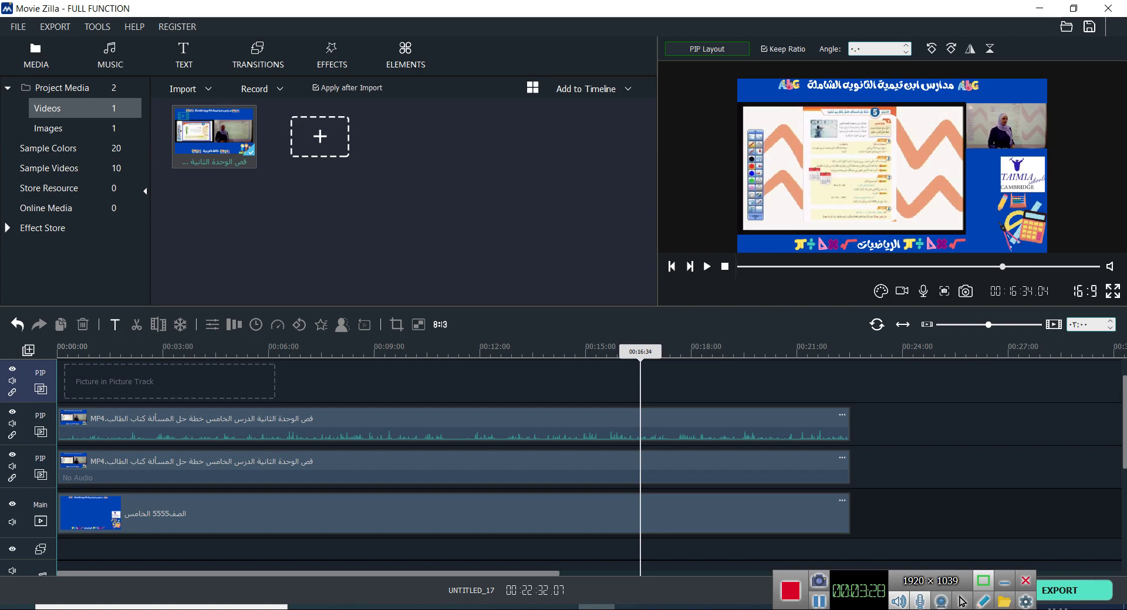
# - Split the teacher video on the upper picture-in-picture track at about 00:16:34 and delete the part after the cut
pyautogui.click(639, 424)
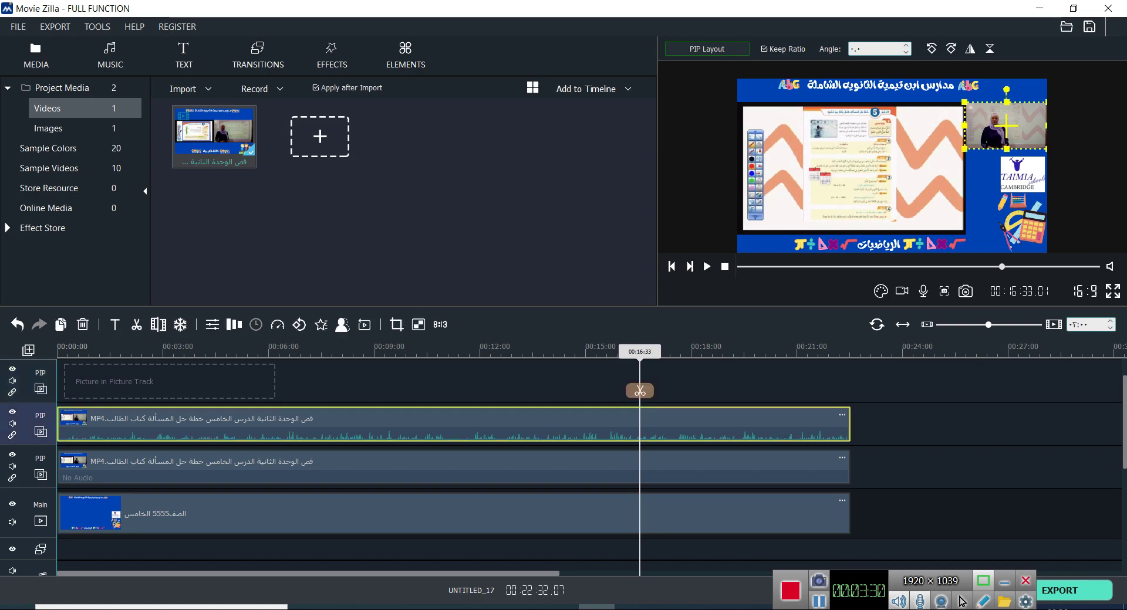
pyautogui.press('space')
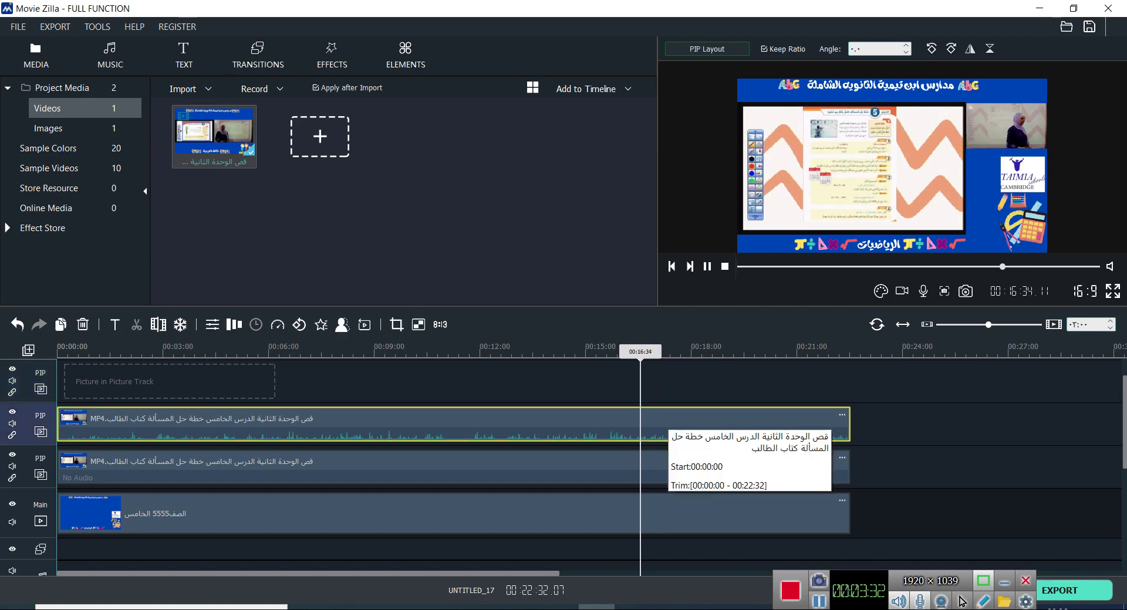
pyautogui.press('space')
pyautogui.click(641, 390)
pyautogui.click(665, 424)
pyautogui.press('Delete')
pyautogui.press('Left')
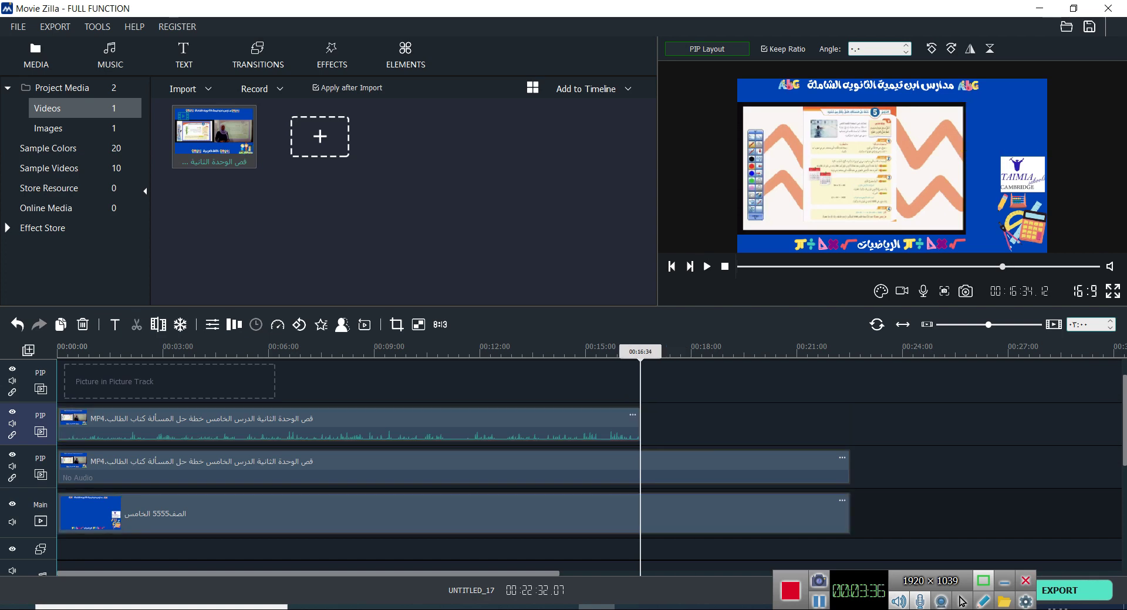
# - Split the slide video on the lower picture-in-picture track at about 00:16:33 and delete the part after the cut
pyautogui.click(638, 468)
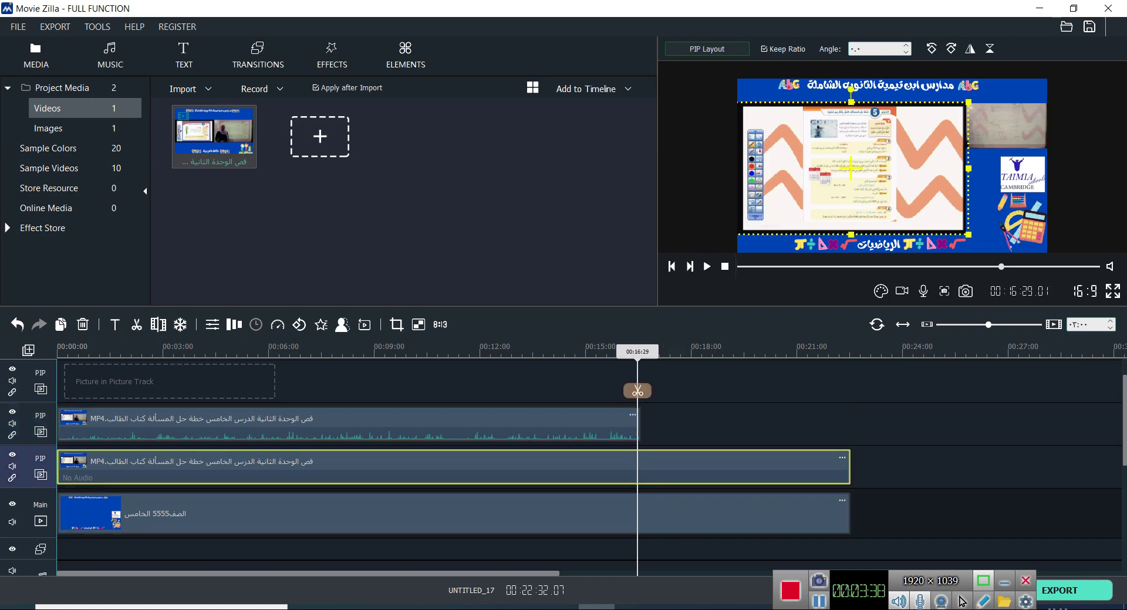
pyautogui.press('space')
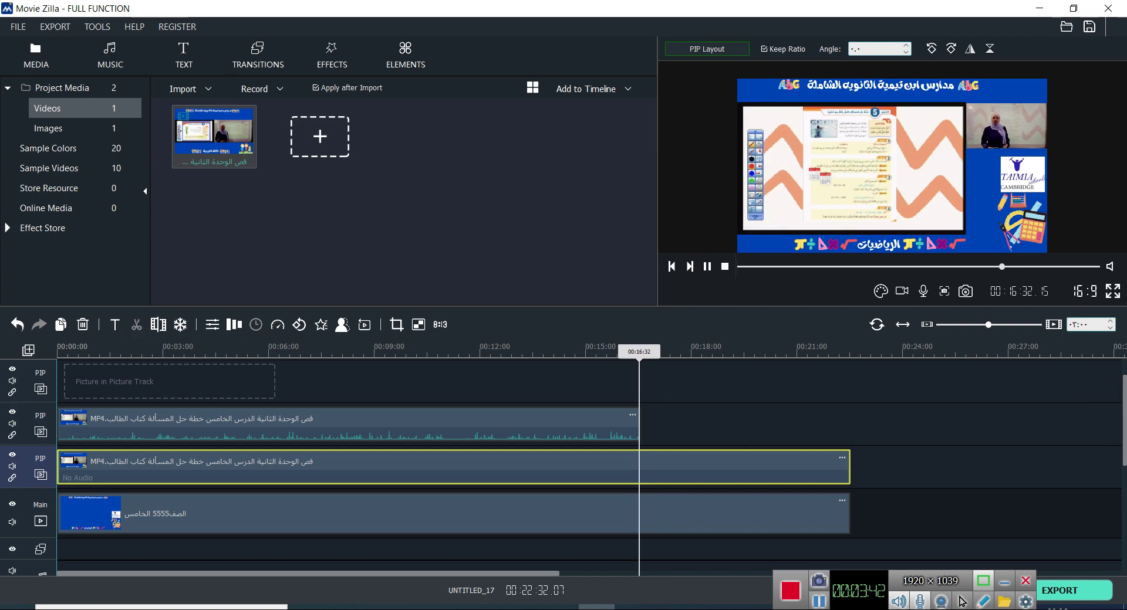
pyautogui.press('space')
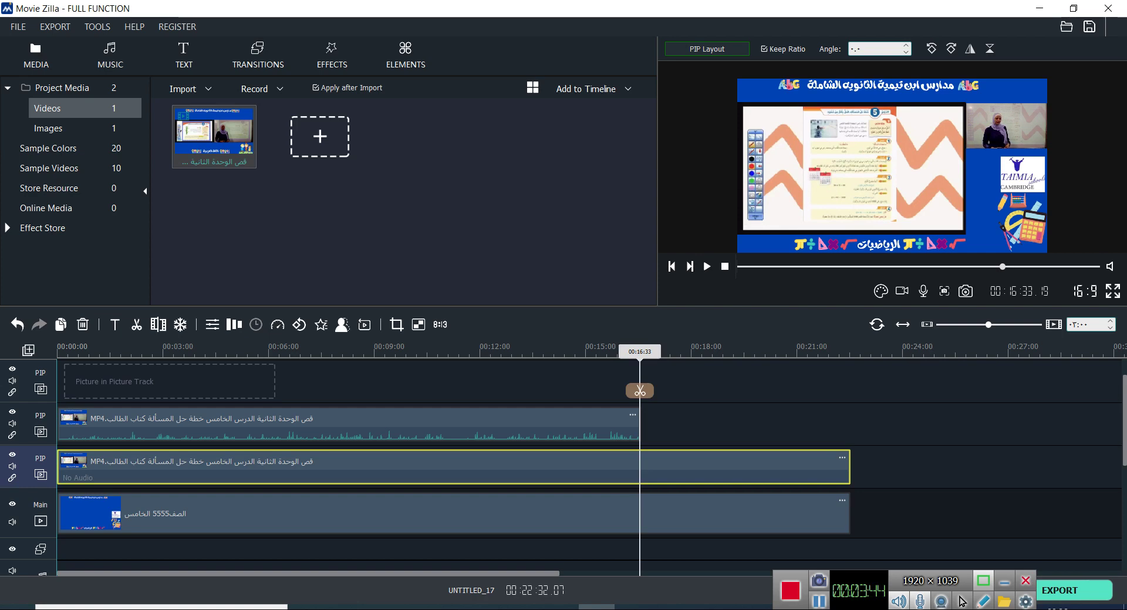
pyautogui.click(640, 391)
pyautogui.click(684, 469)
pyautogui.press('Delete')
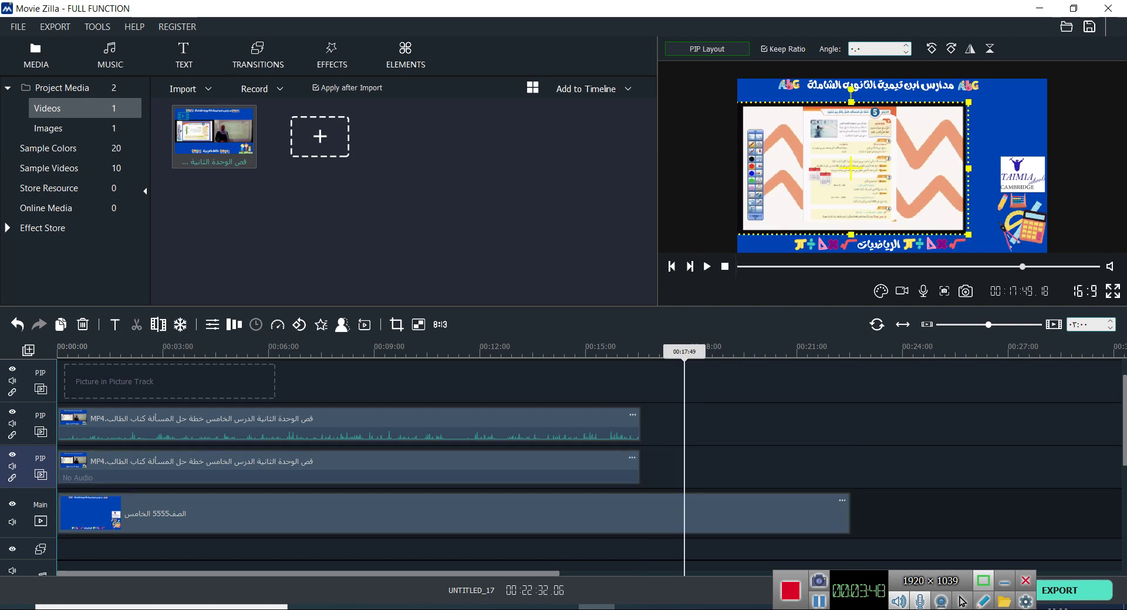
# - Split the background image on the main track at about 00:16:41, just past the videos' end, and delete the remainder
pyautogui.click(673, 512)
pyautogui.moveTo(674, 352); pyautogui.dragTo(636, 351)
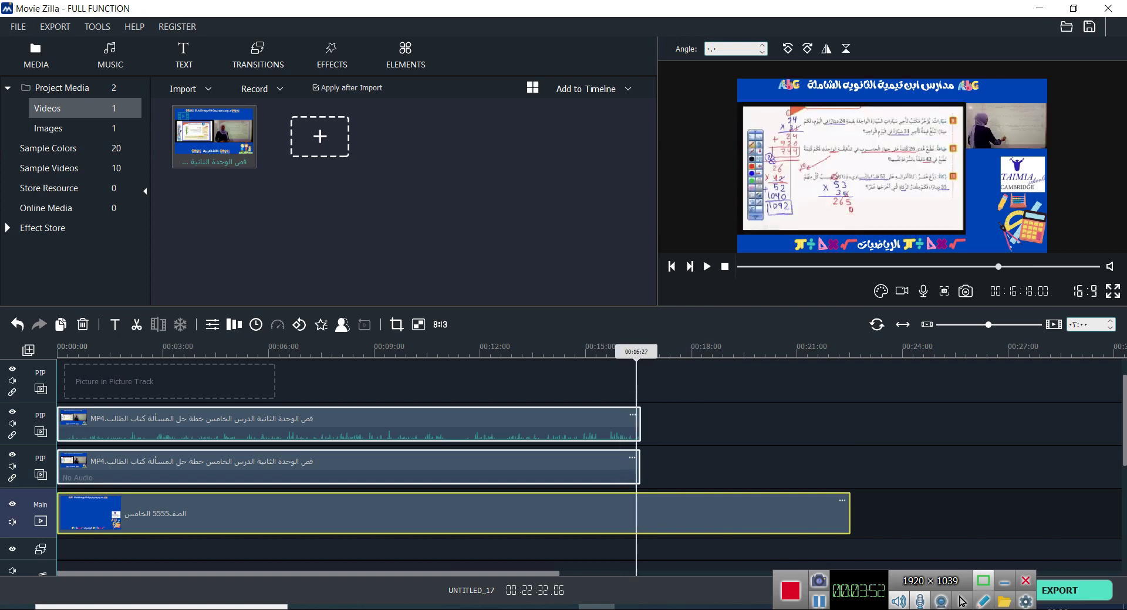
pyautogui.press('Right')
pyautogui.hotkey('ctrl', 'b')
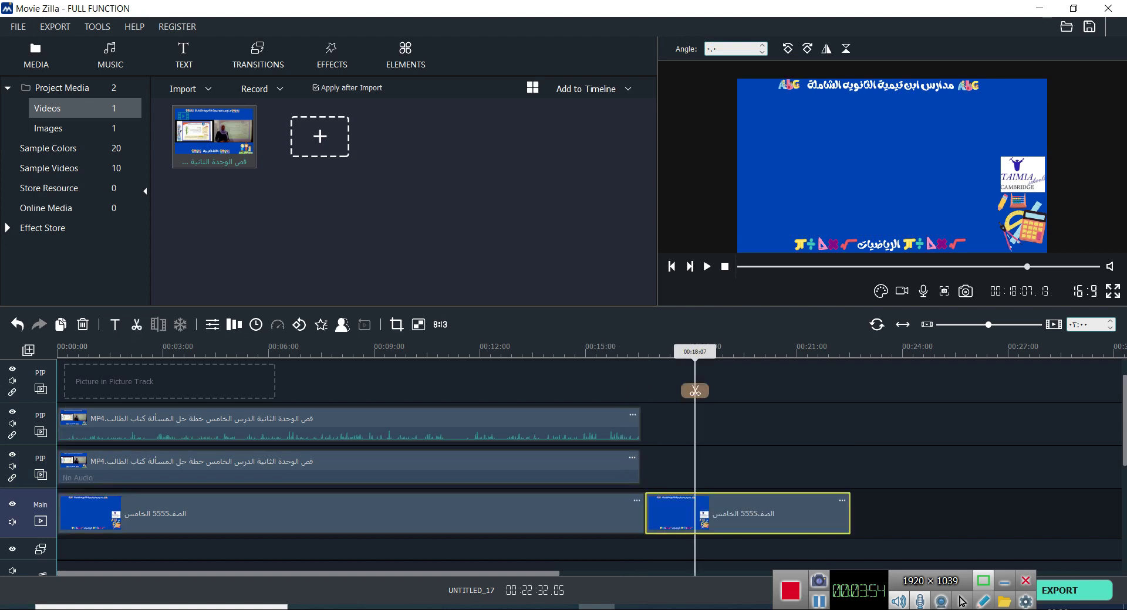
pyautogui.press('Delete')
# - At close timeline zoom, extend the end of the slide video to line up with the teacher video's end at 00:16:34
pyautogui.moveTo(988, 325); pyautogui.dragTo(1039, 325)
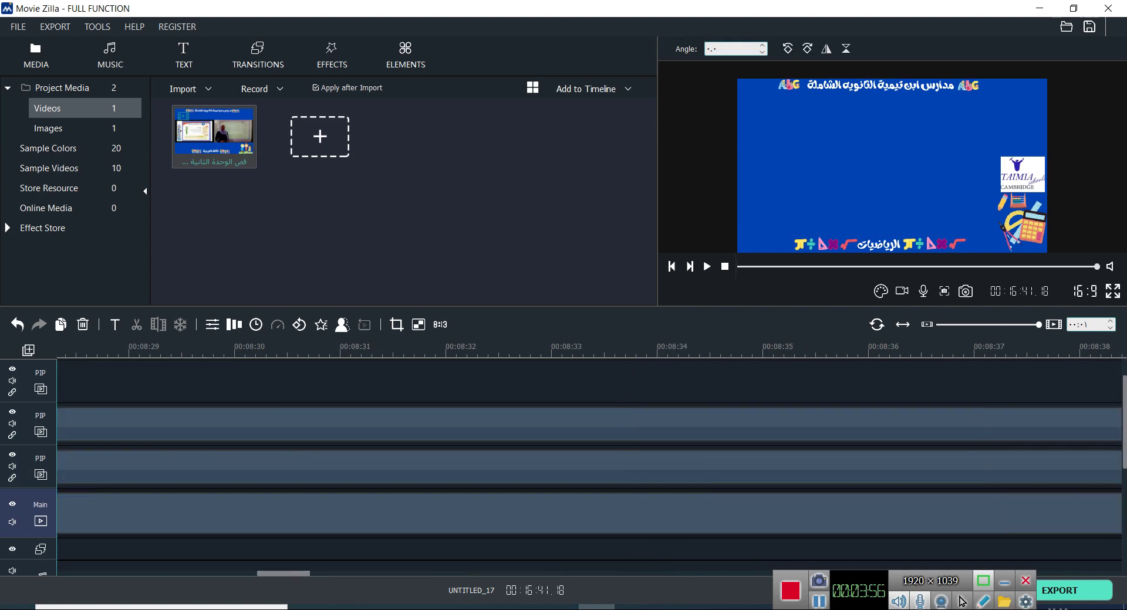
pyautogui.moveTo(284, 574); pyautogui.dragTo(501, 574)
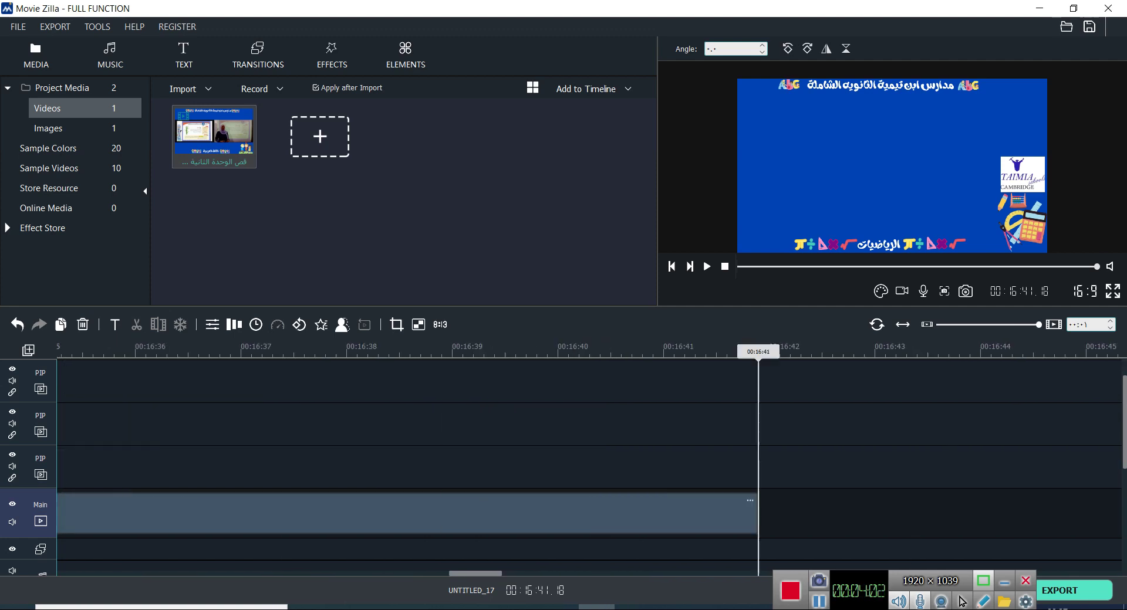
pyautogui.click(212, 468)
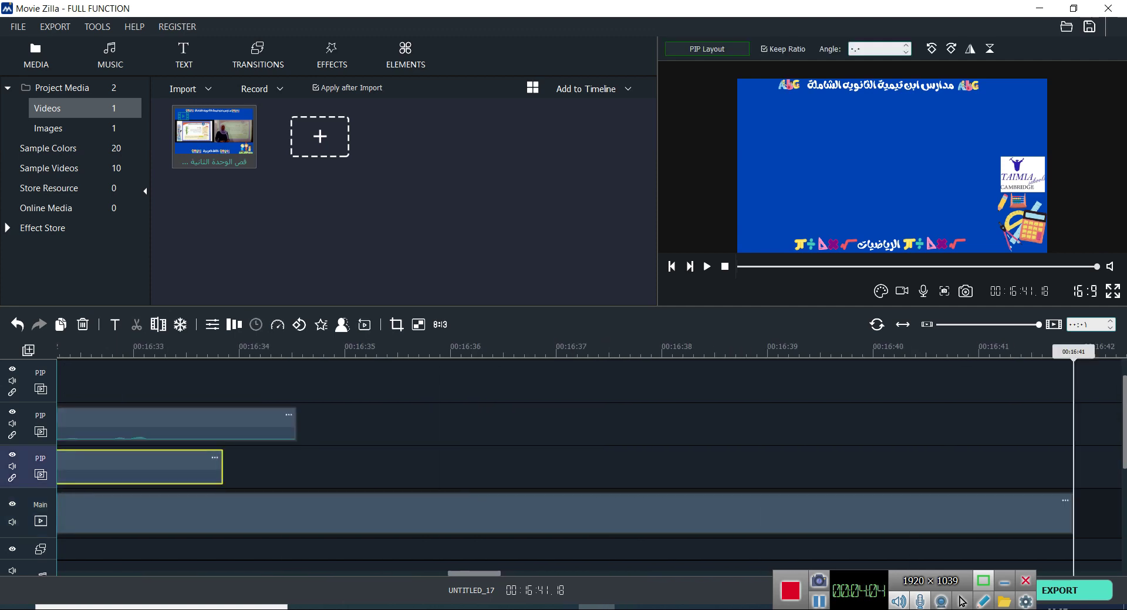
pyautogui.click(376, 514)
pyautogui.click(205, 468)
pyautogui.moveTo(223, 468); pyautogui.dragTo(296, 468)
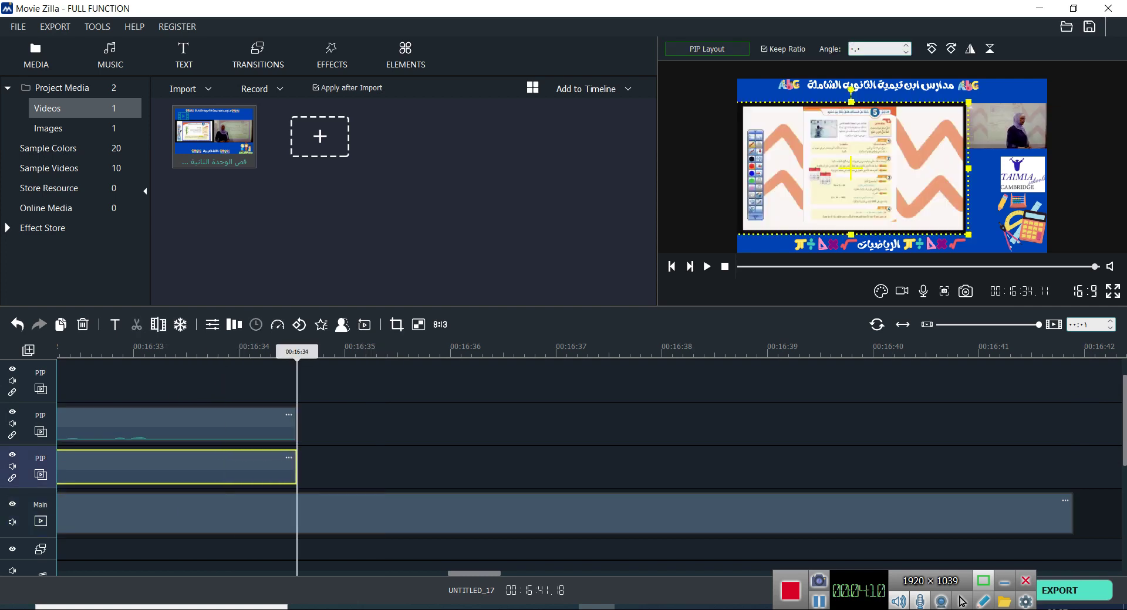
# - Split the background image where the two videos end, at about 00:16:34, and delete the leftover part
pyautogui.click(307, 514)
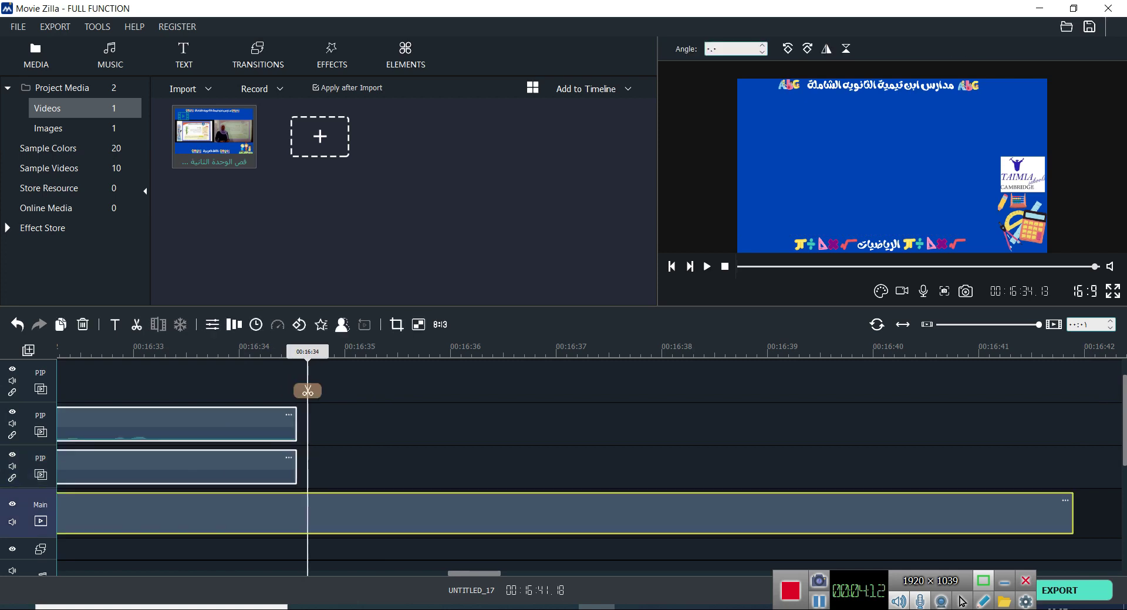
pyautogui.click(308, 391)
pyautogui.click(397, 514)
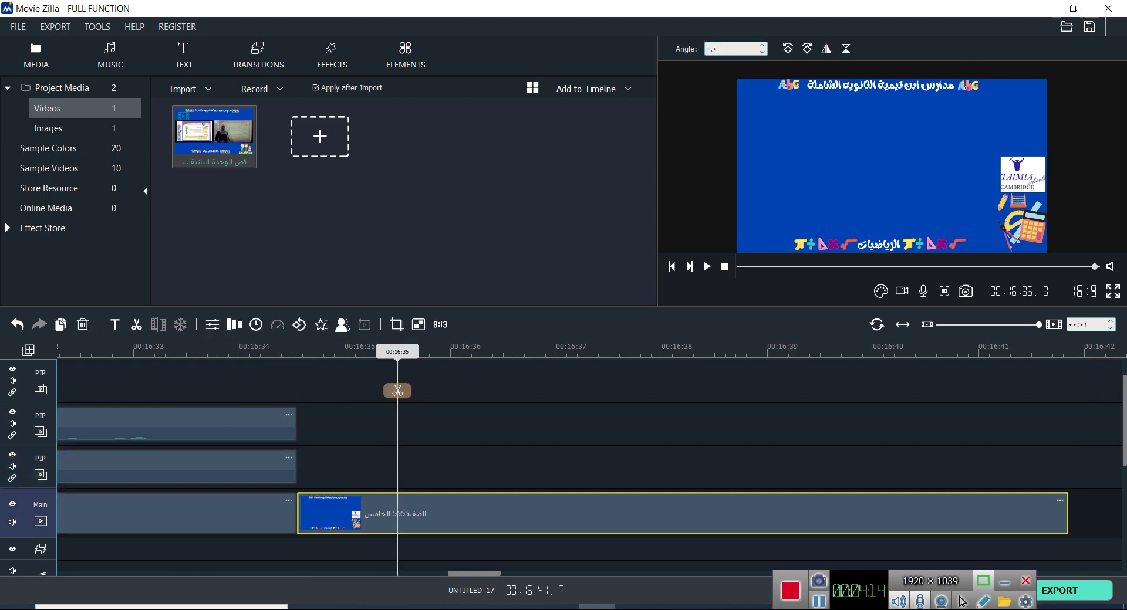
pyautogui.press('Delete')
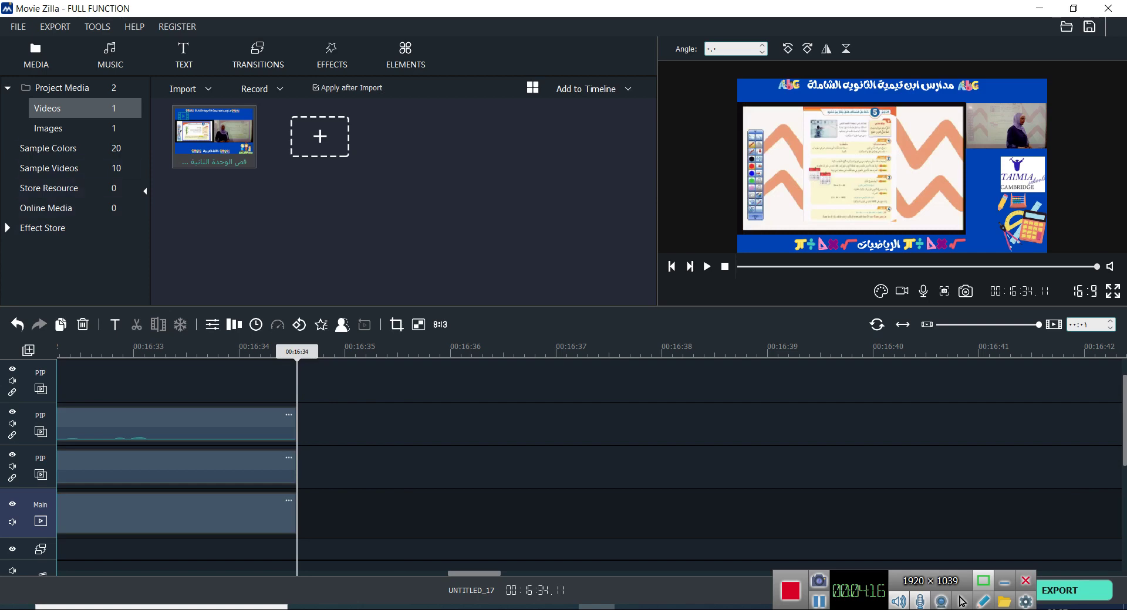
# - Open the Smart TV export settings, set the resolution to 1920*1080, and close the settings without exporting
pyautogui.click(55, 27)
pyautogui.click(70, 43)
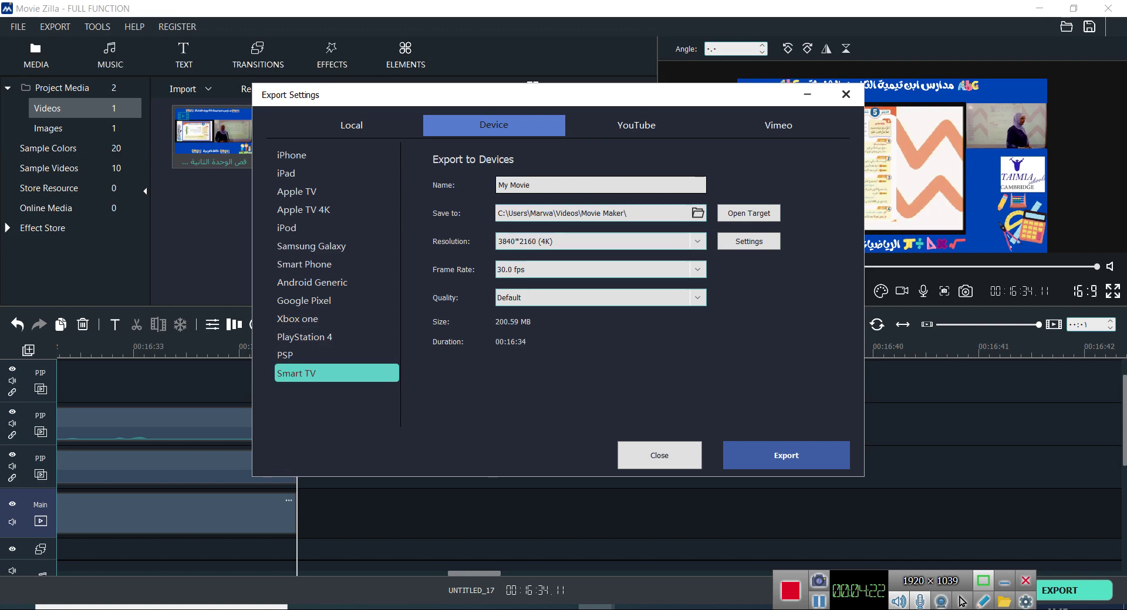
pyautogui.click(697, 242)
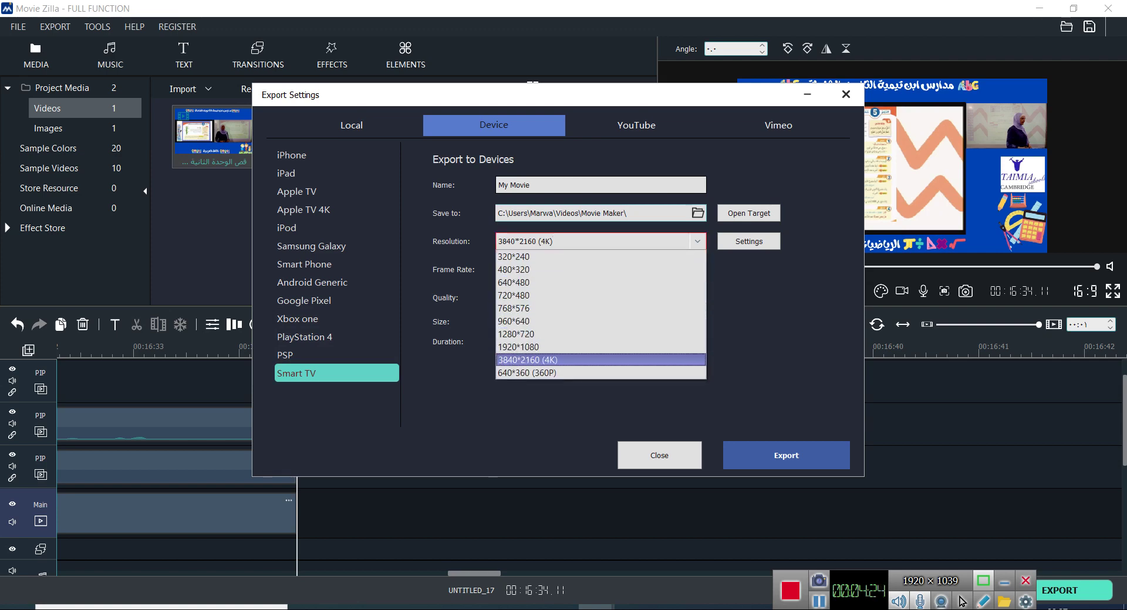
pyautogui.press('Return')
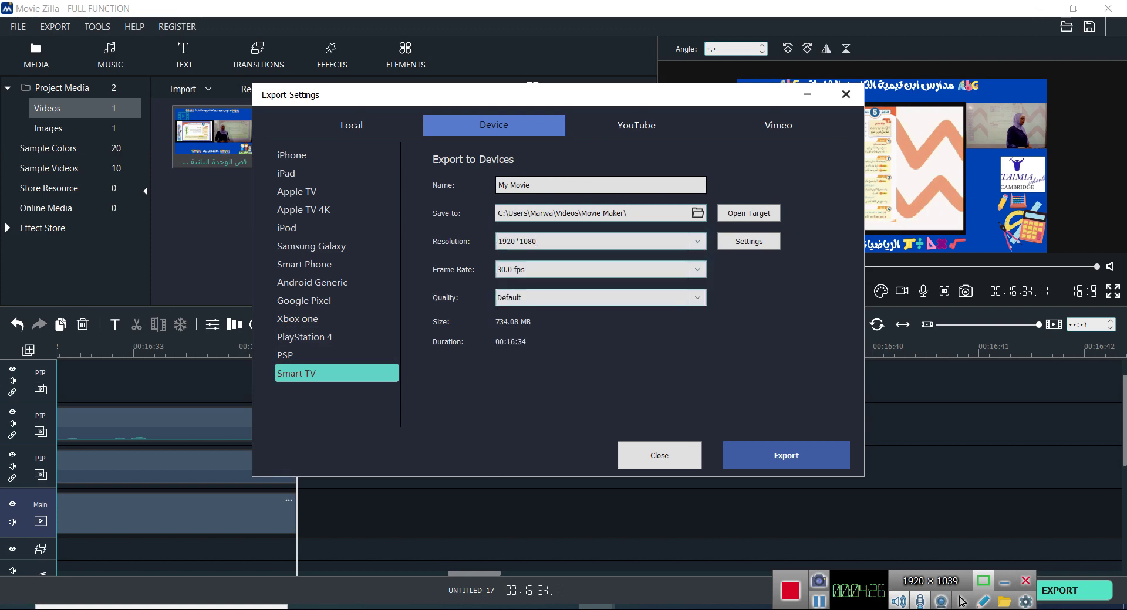
pyautogui.press('Escape')
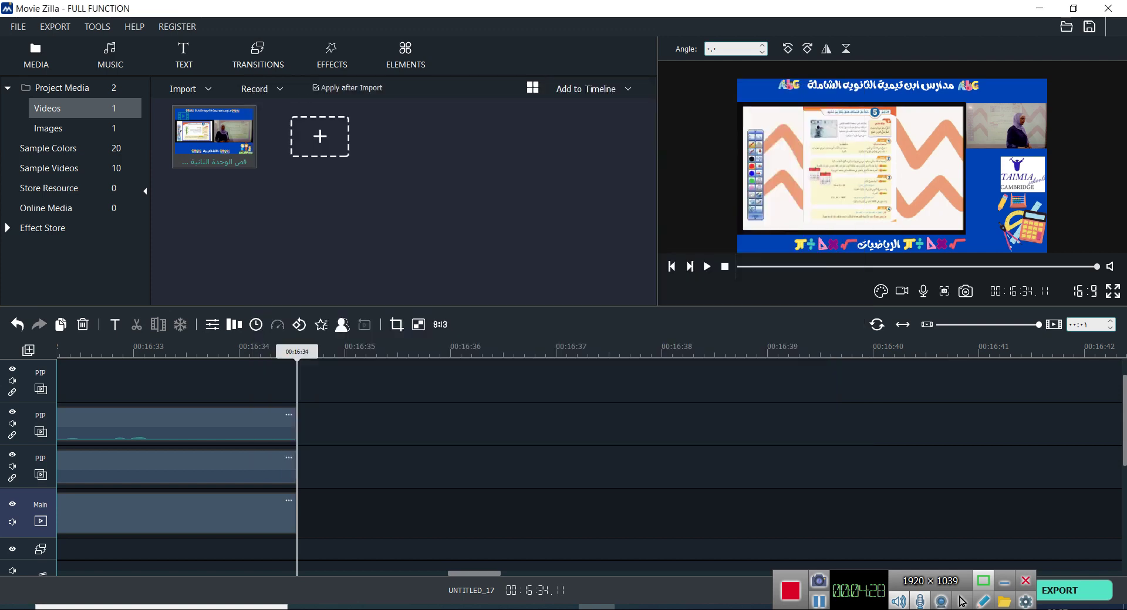